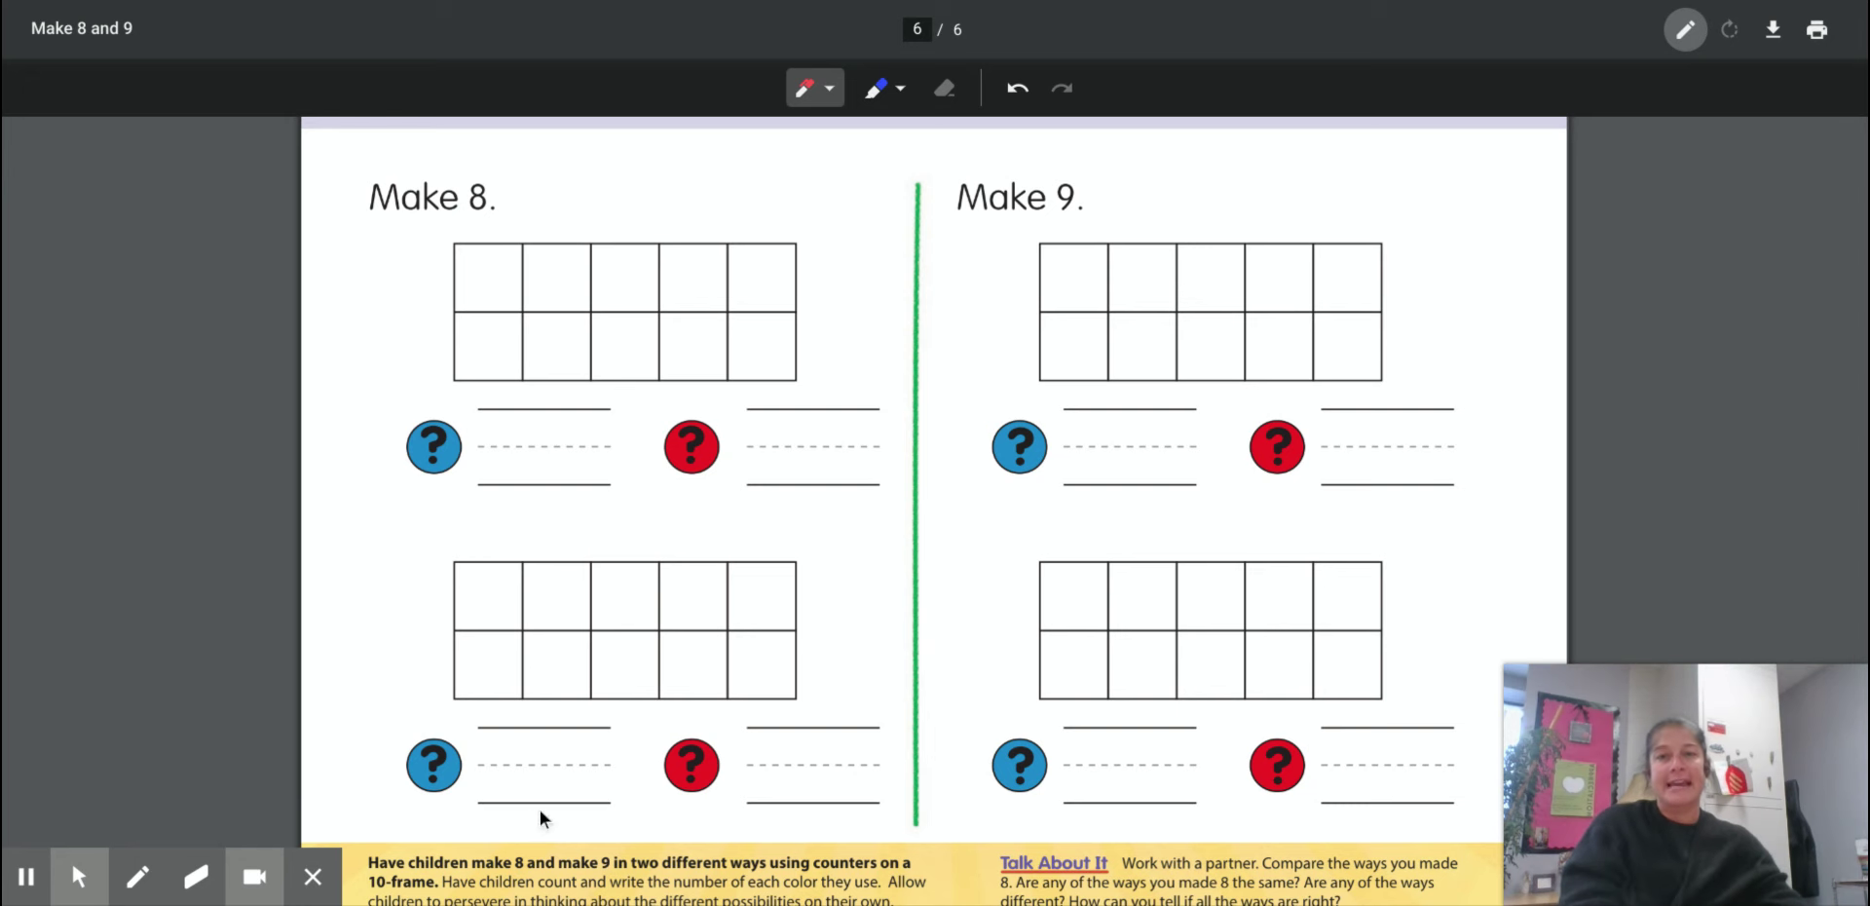
# Step: Erase a stray red stroke from the Make 9 ten-frame and return to the pen
pyautogui.moveTo(1234, 311); pyautogui.dragTo(1217, 438)
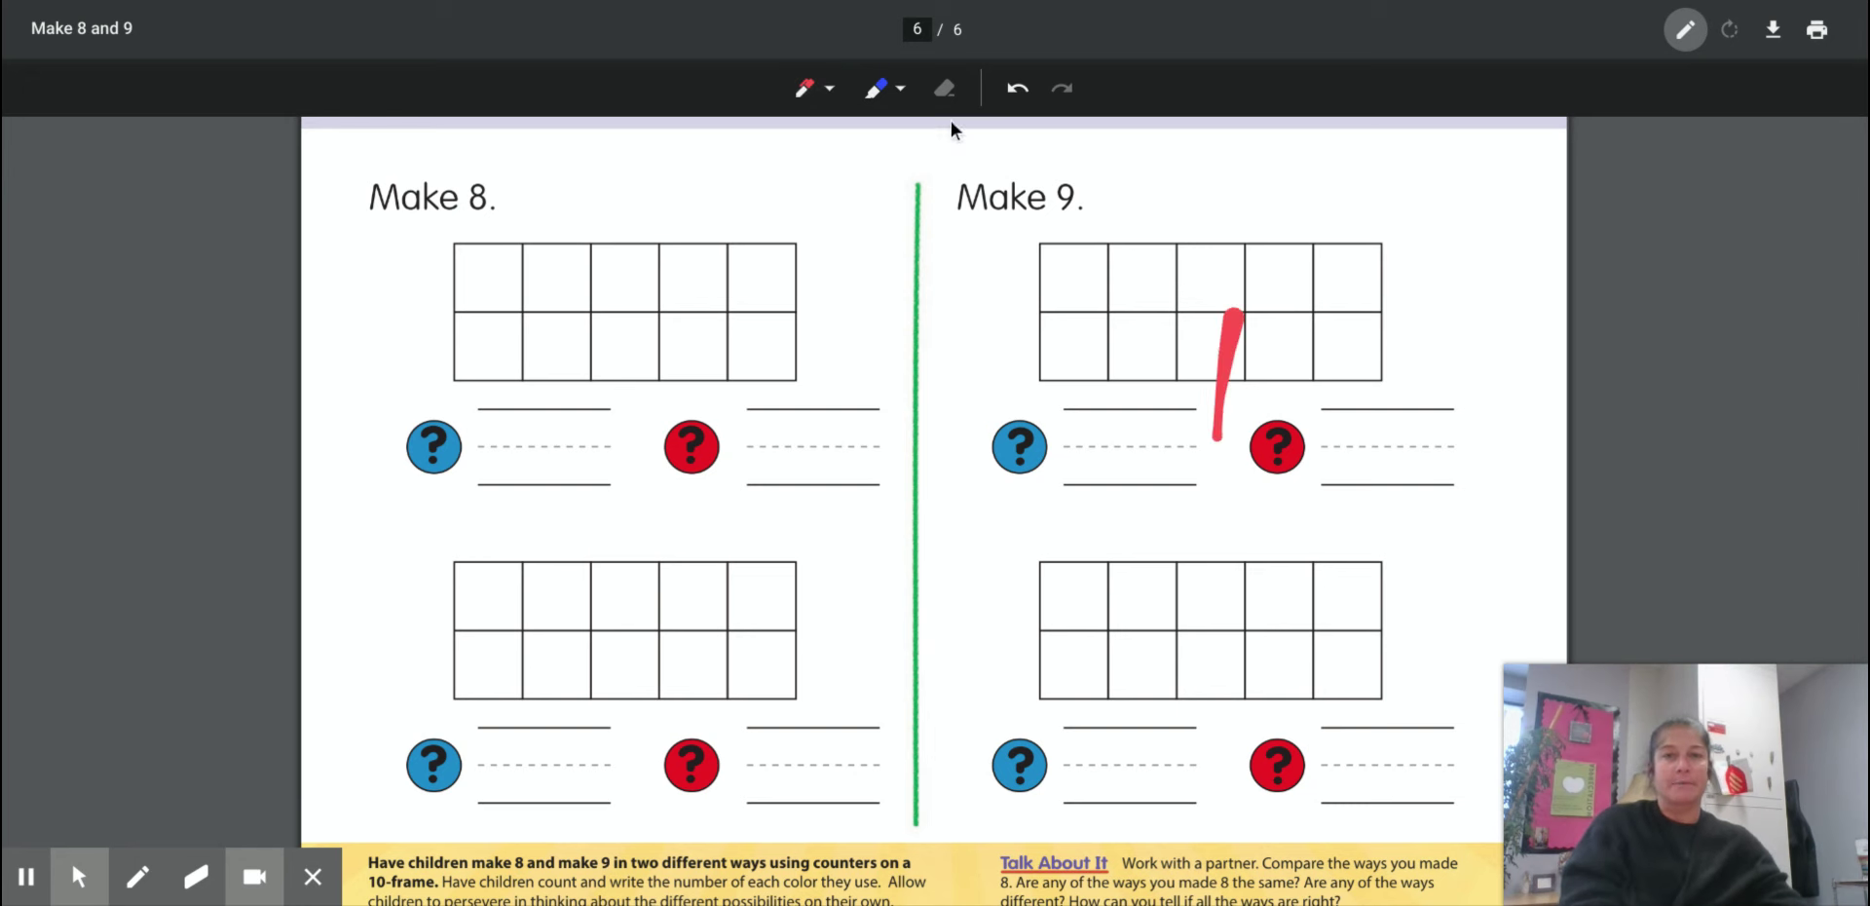
pyautogui.click(943, 88)
pyautogui.moveTo(1246, 313); pyautogui.dragTo(1217, 370)
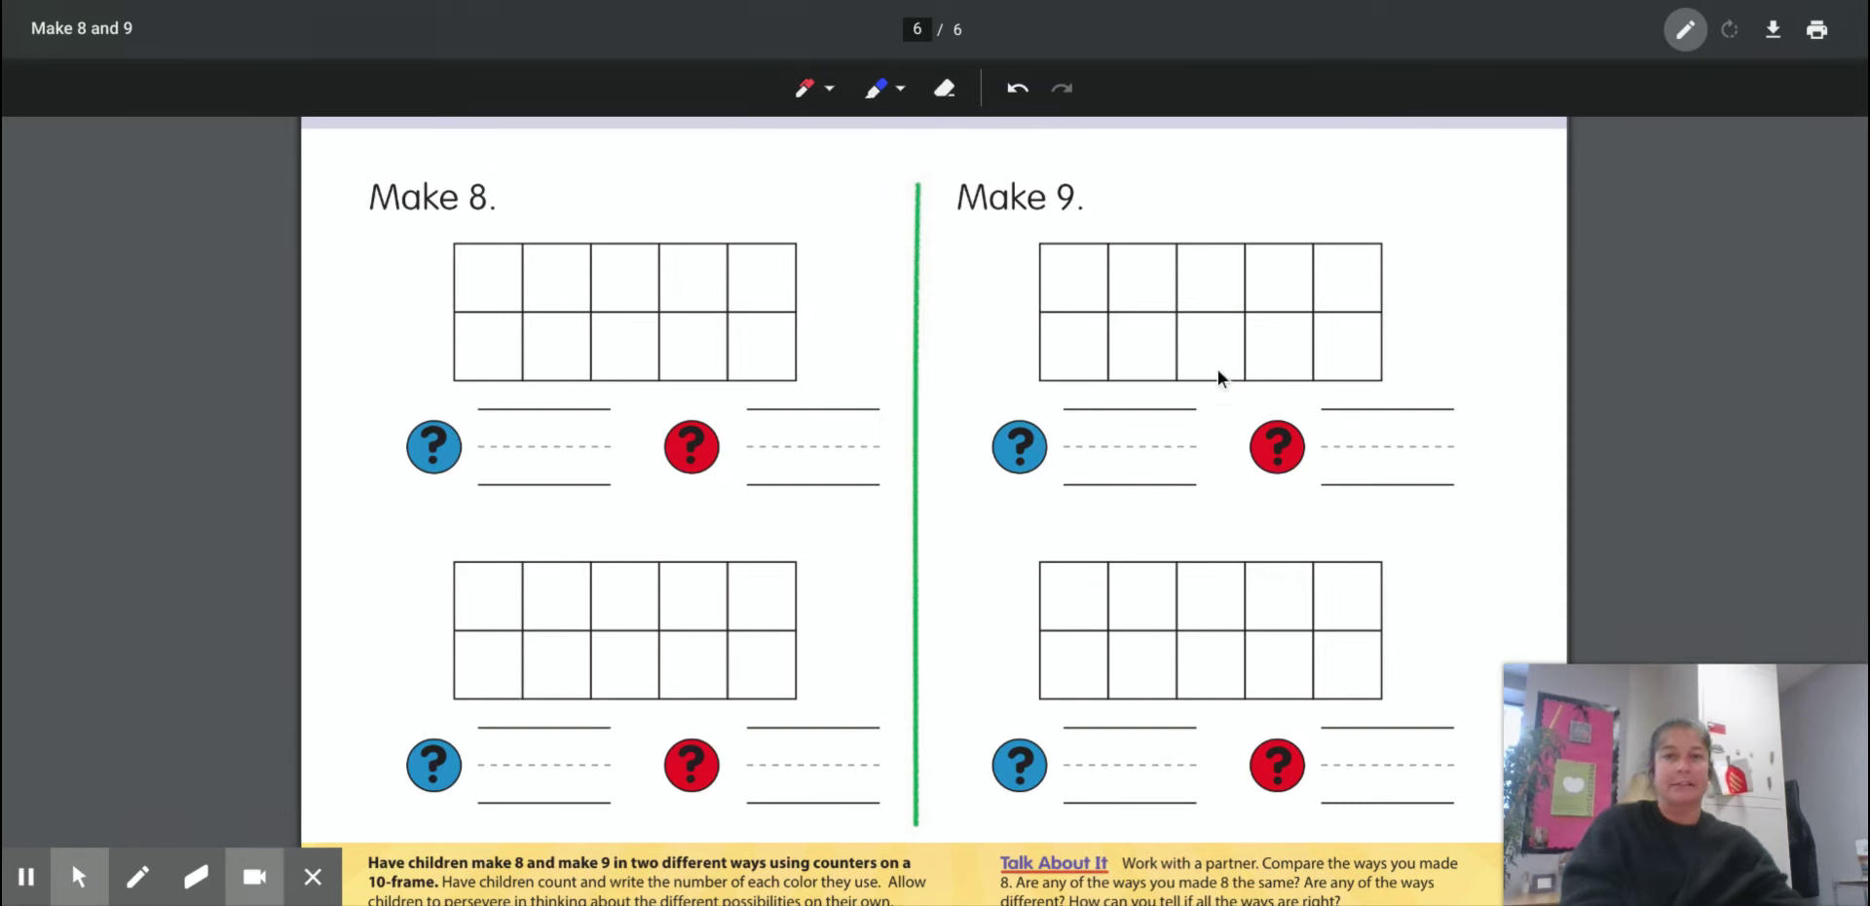
pyautogui.click(806, 88)
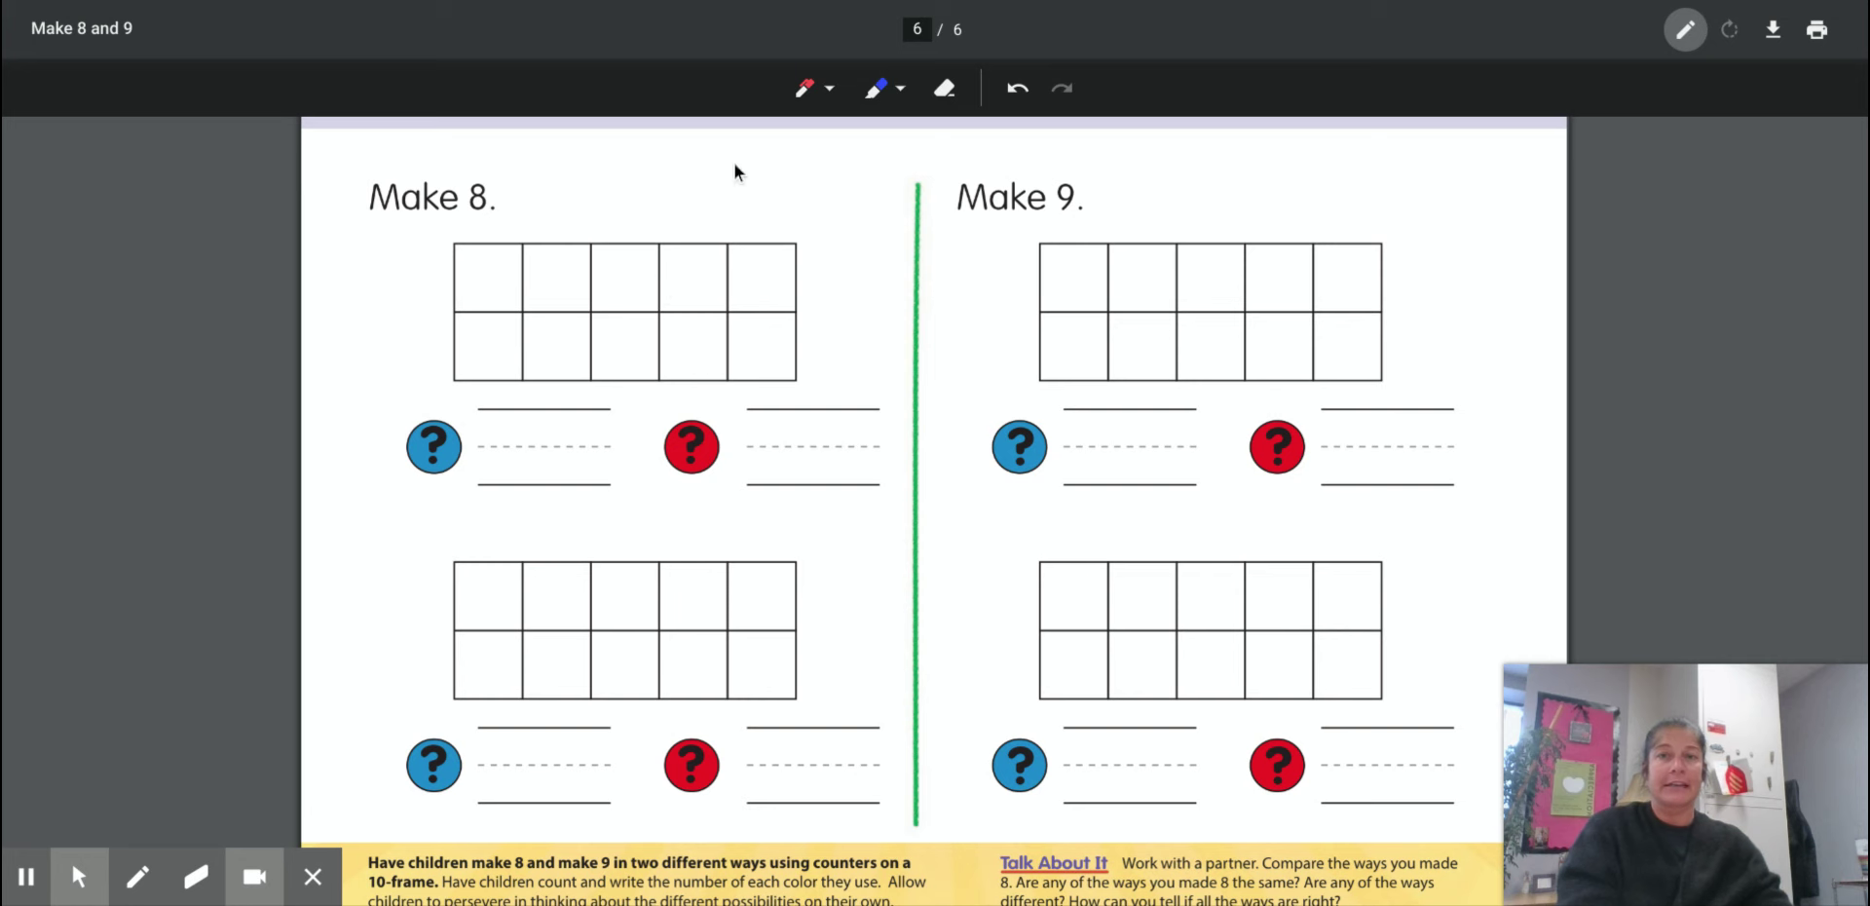
# Step: Switch the pen to blue and draw blue dots across the first Make 8 top row
pyautogui.click(814, 89)
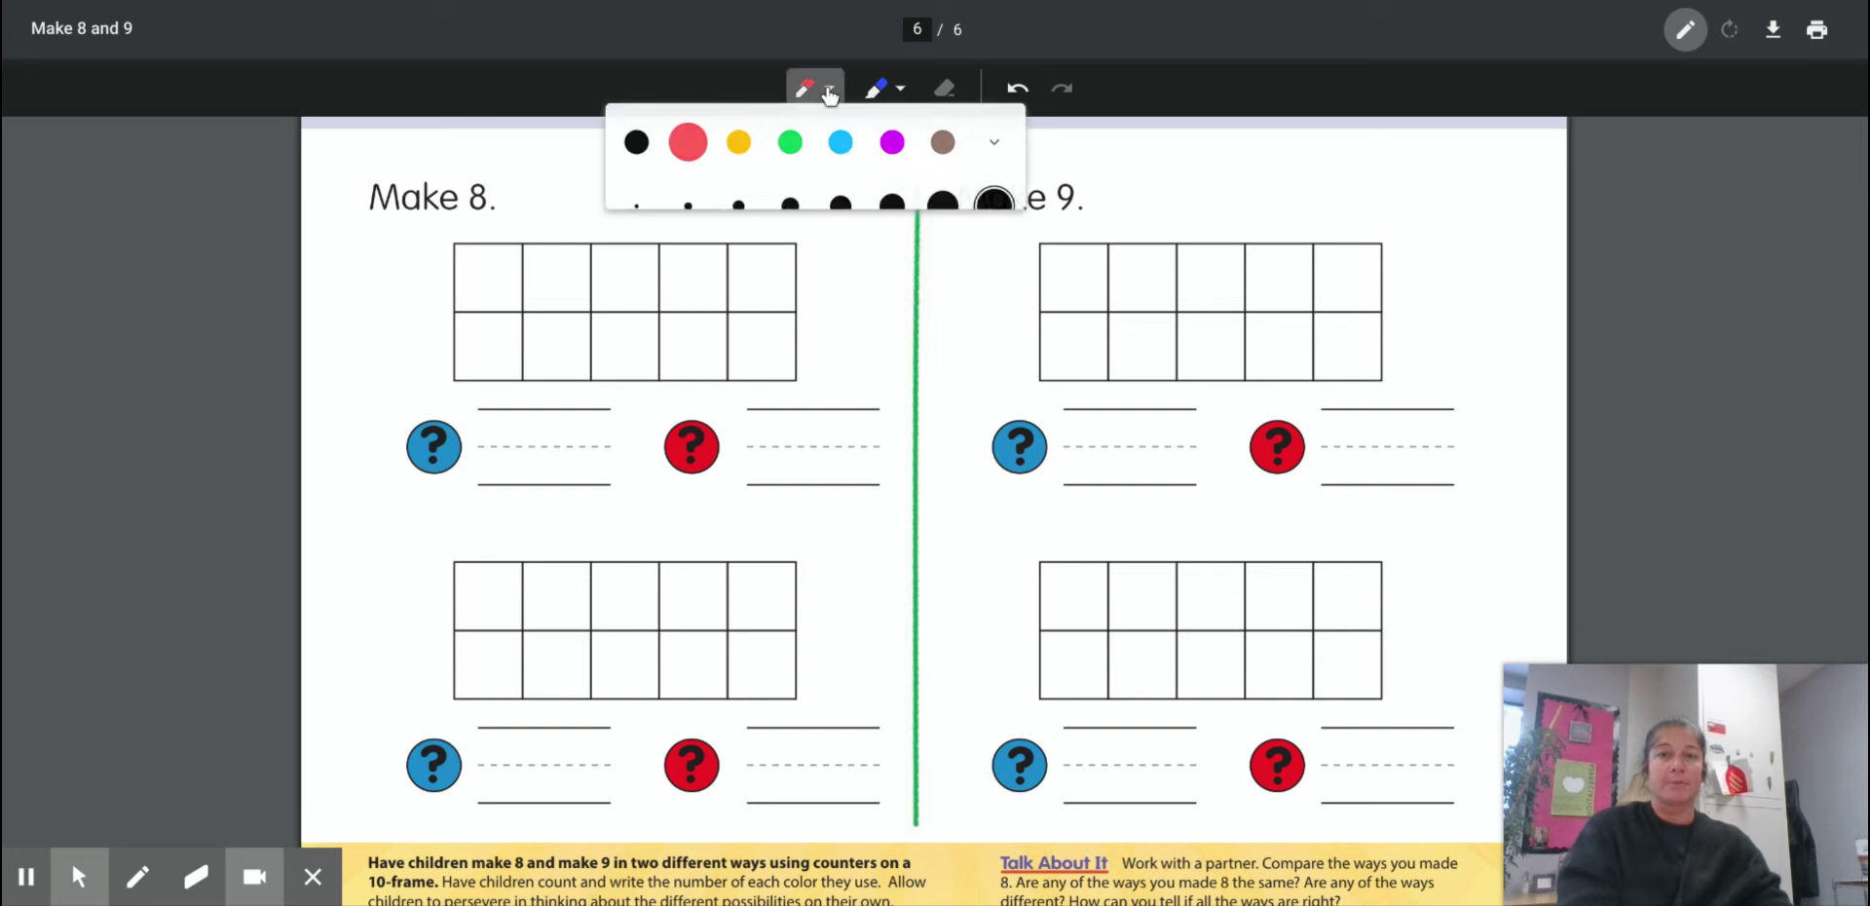
pyautogui.click(840, 146)
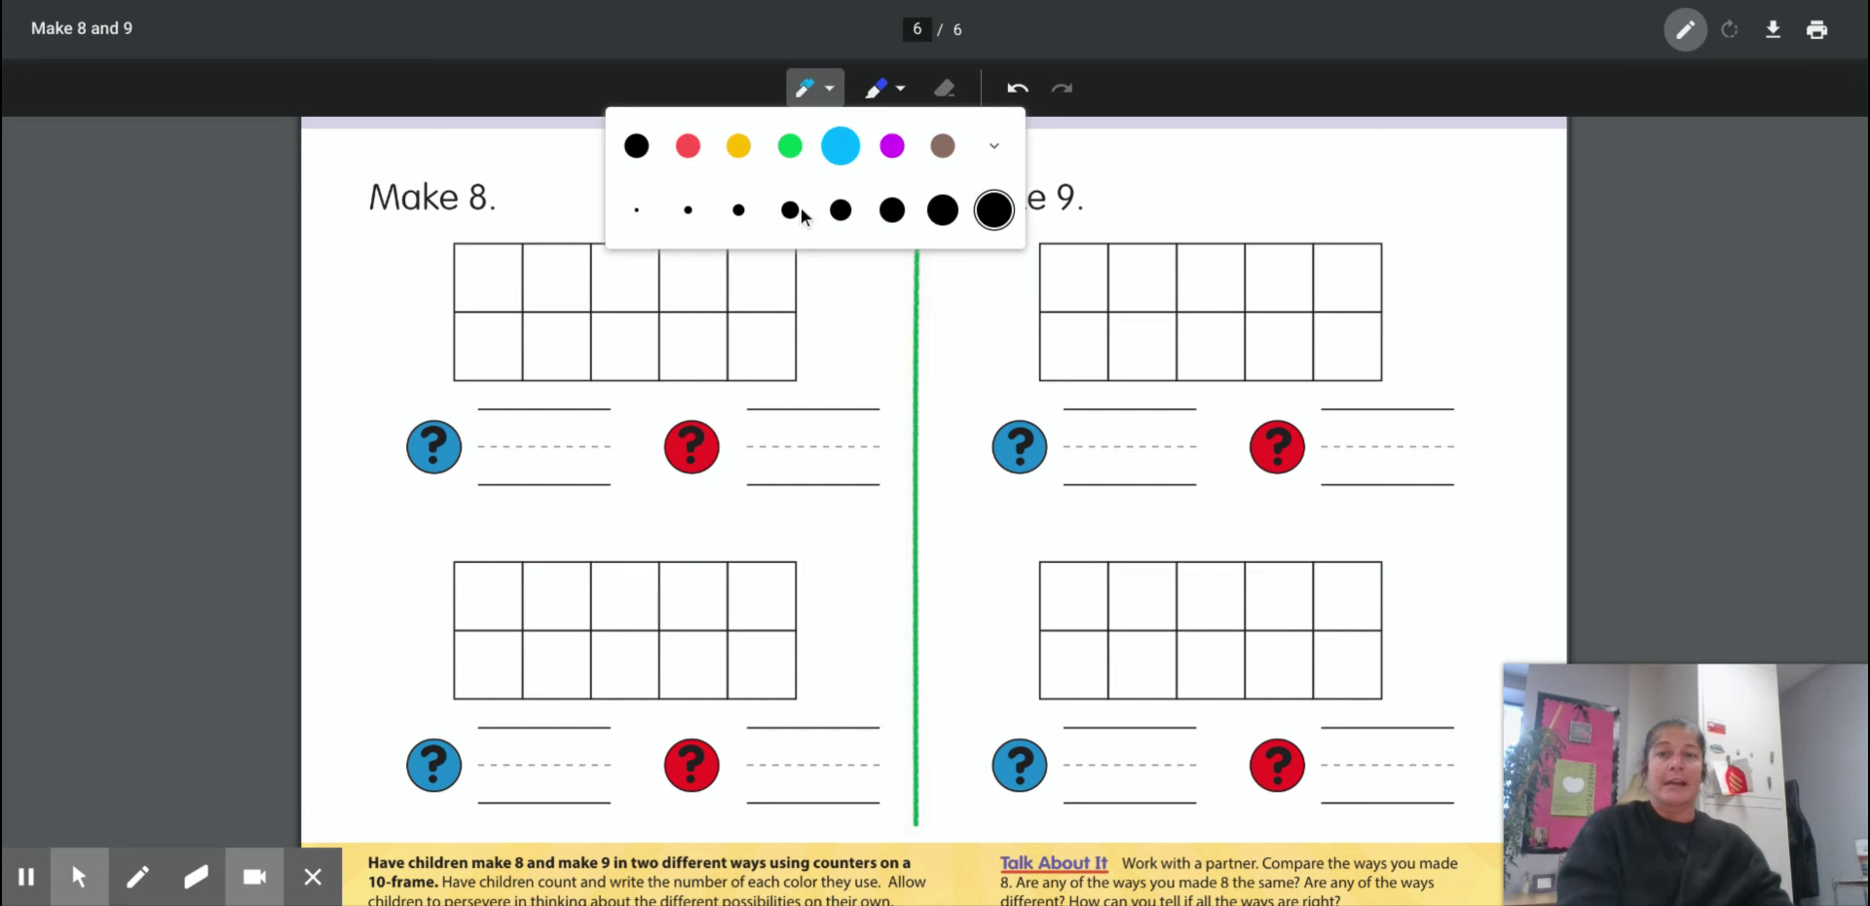
pyautogui.click(489, 280)
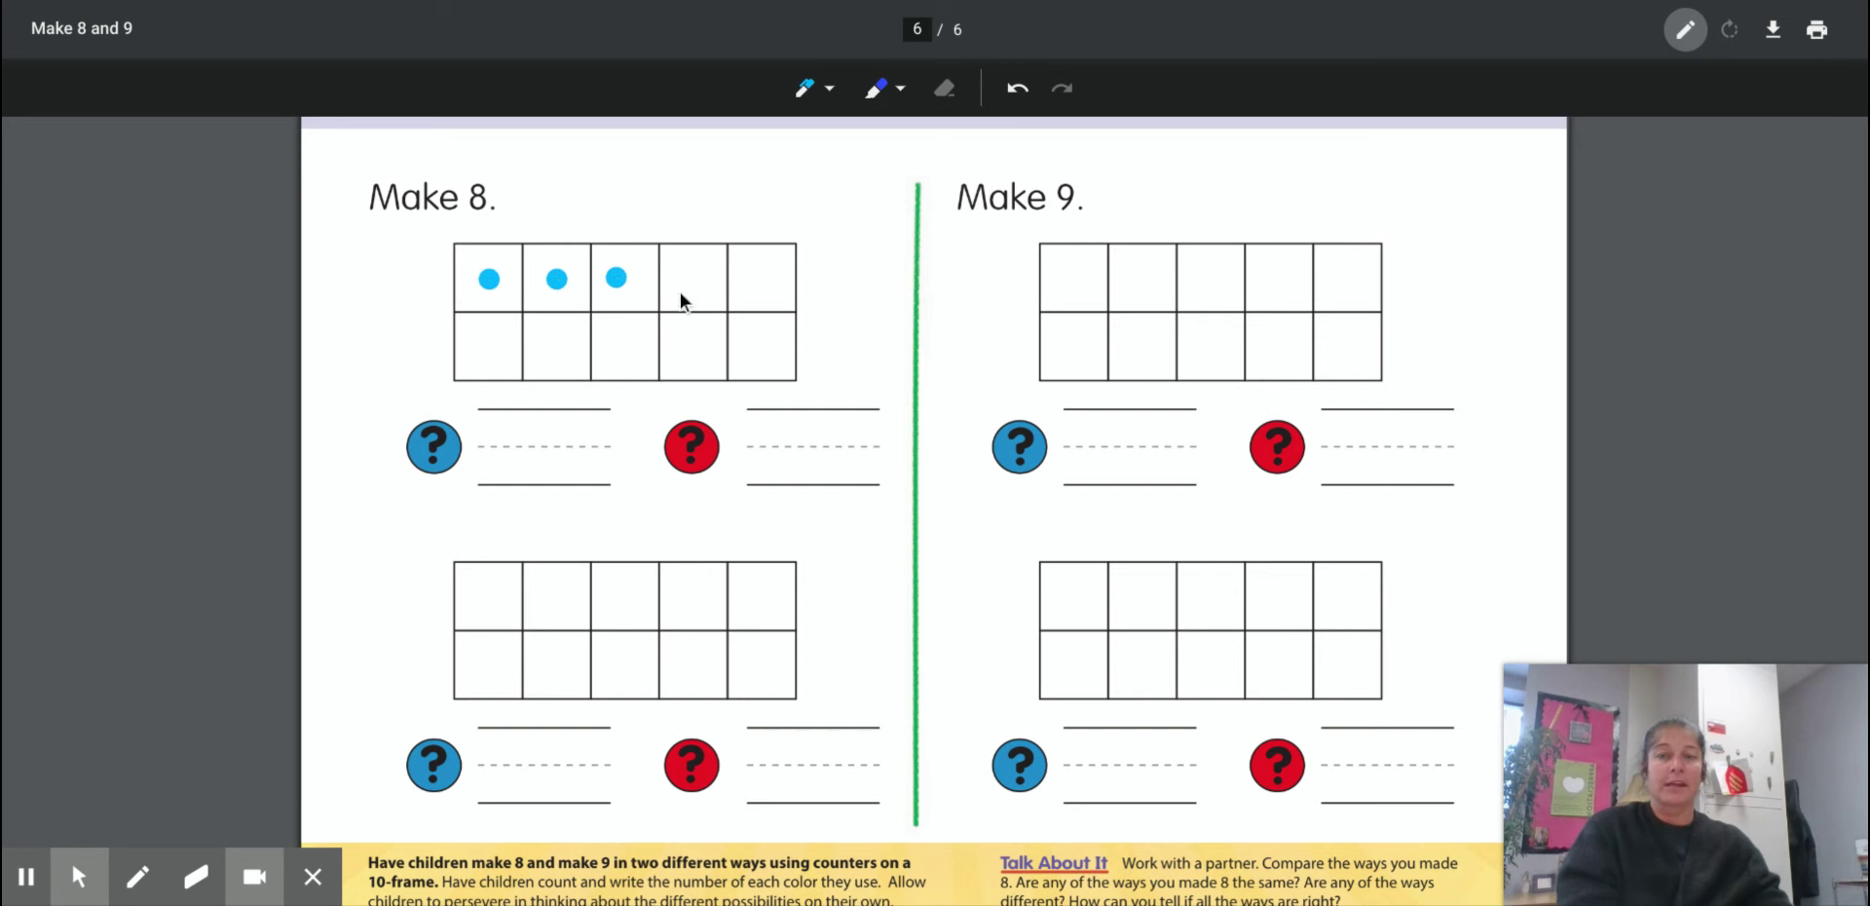
pyautogui.click(749, 282)
pyautogui.click(830, 90)
pyautogui.click(994, 196)
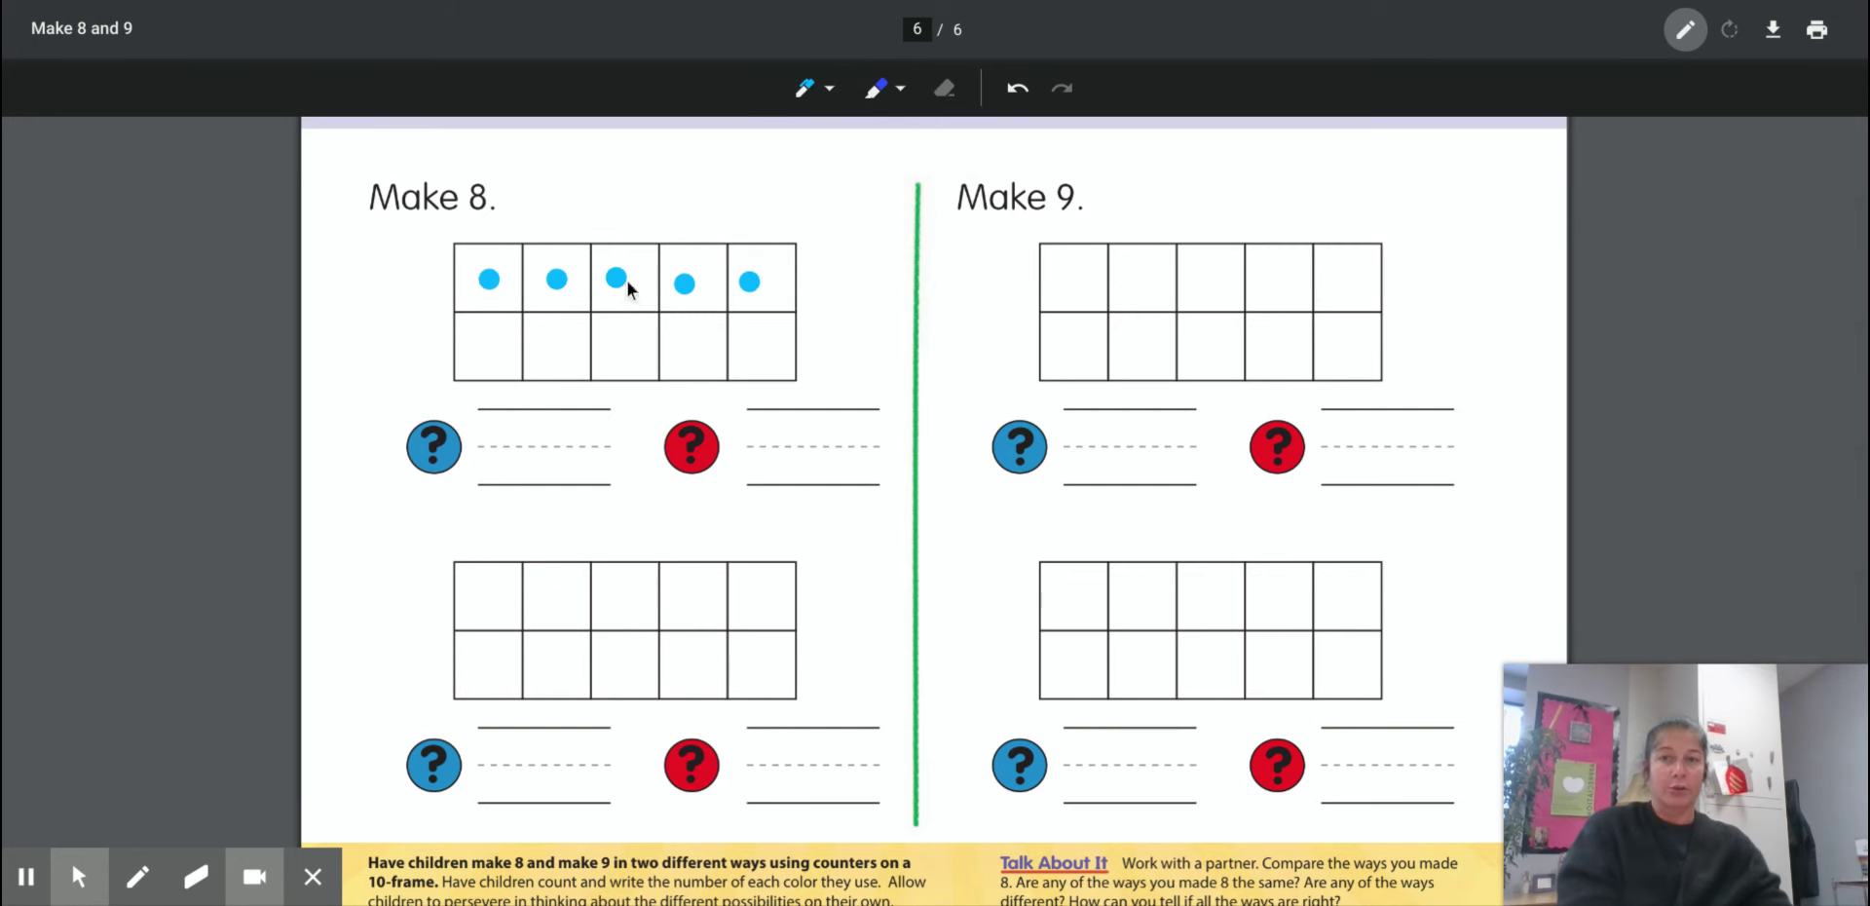
# Step: Switch the pen to red and add red dots in the Make 8 second row
pyautogui.click(823, 100)
pyautogui.click(697, 148)
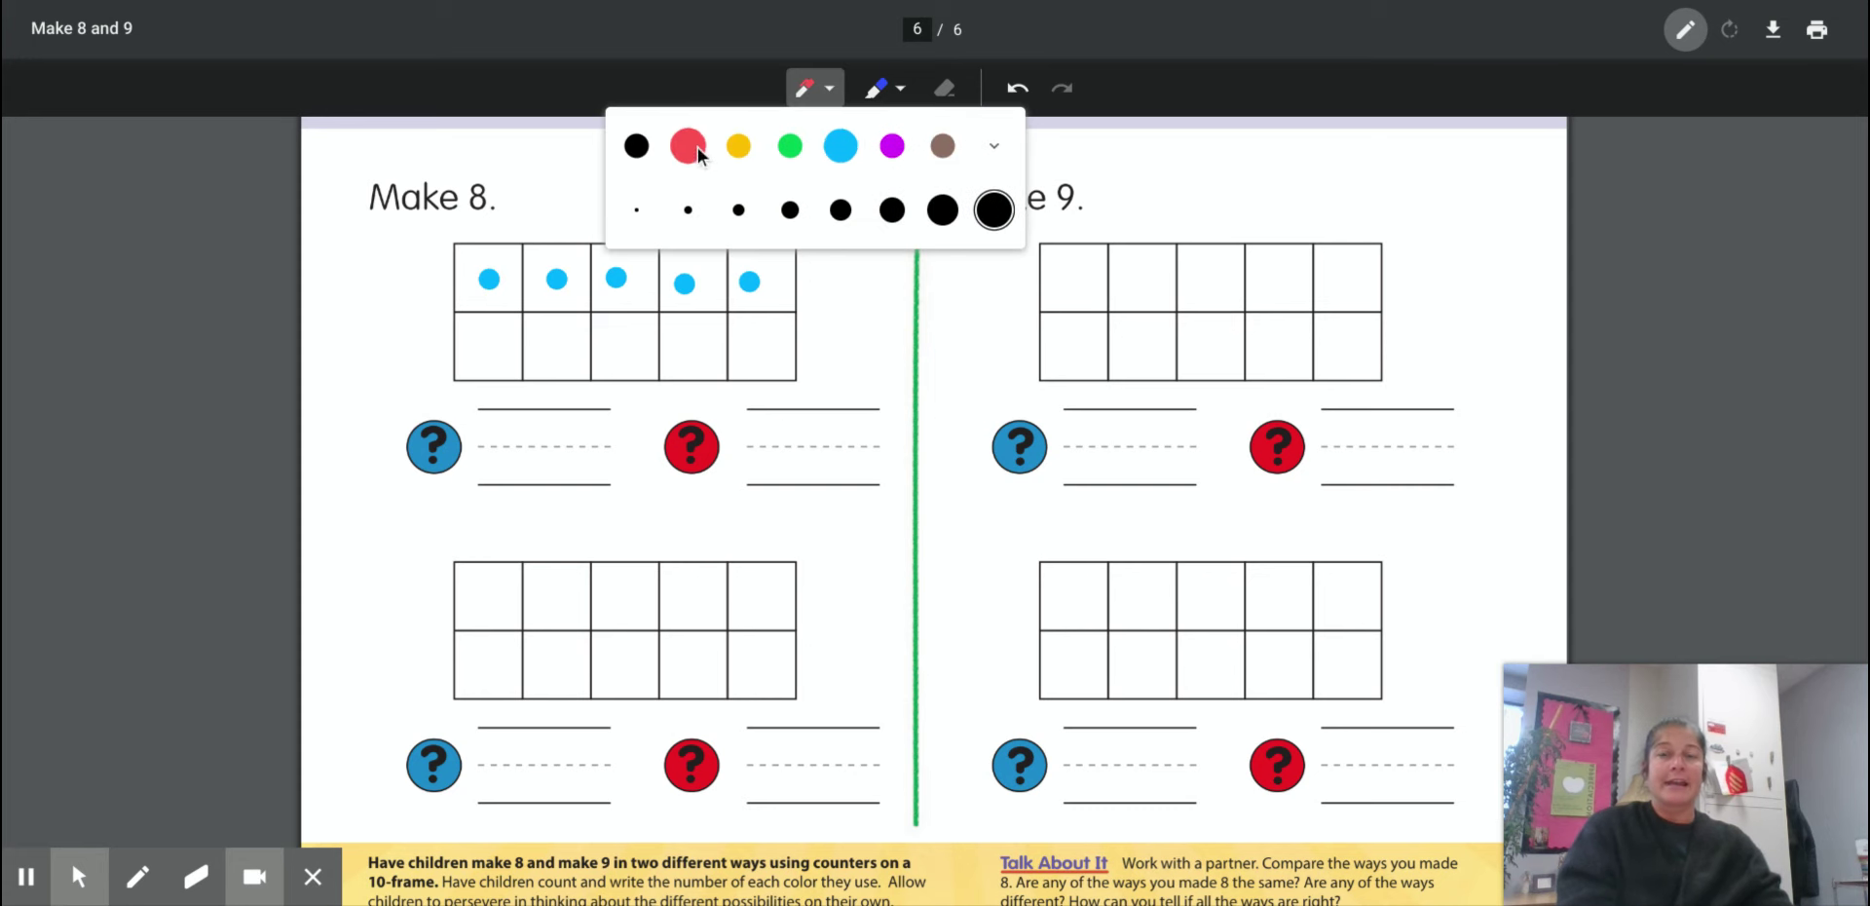
pyautogui.click(488, 345)
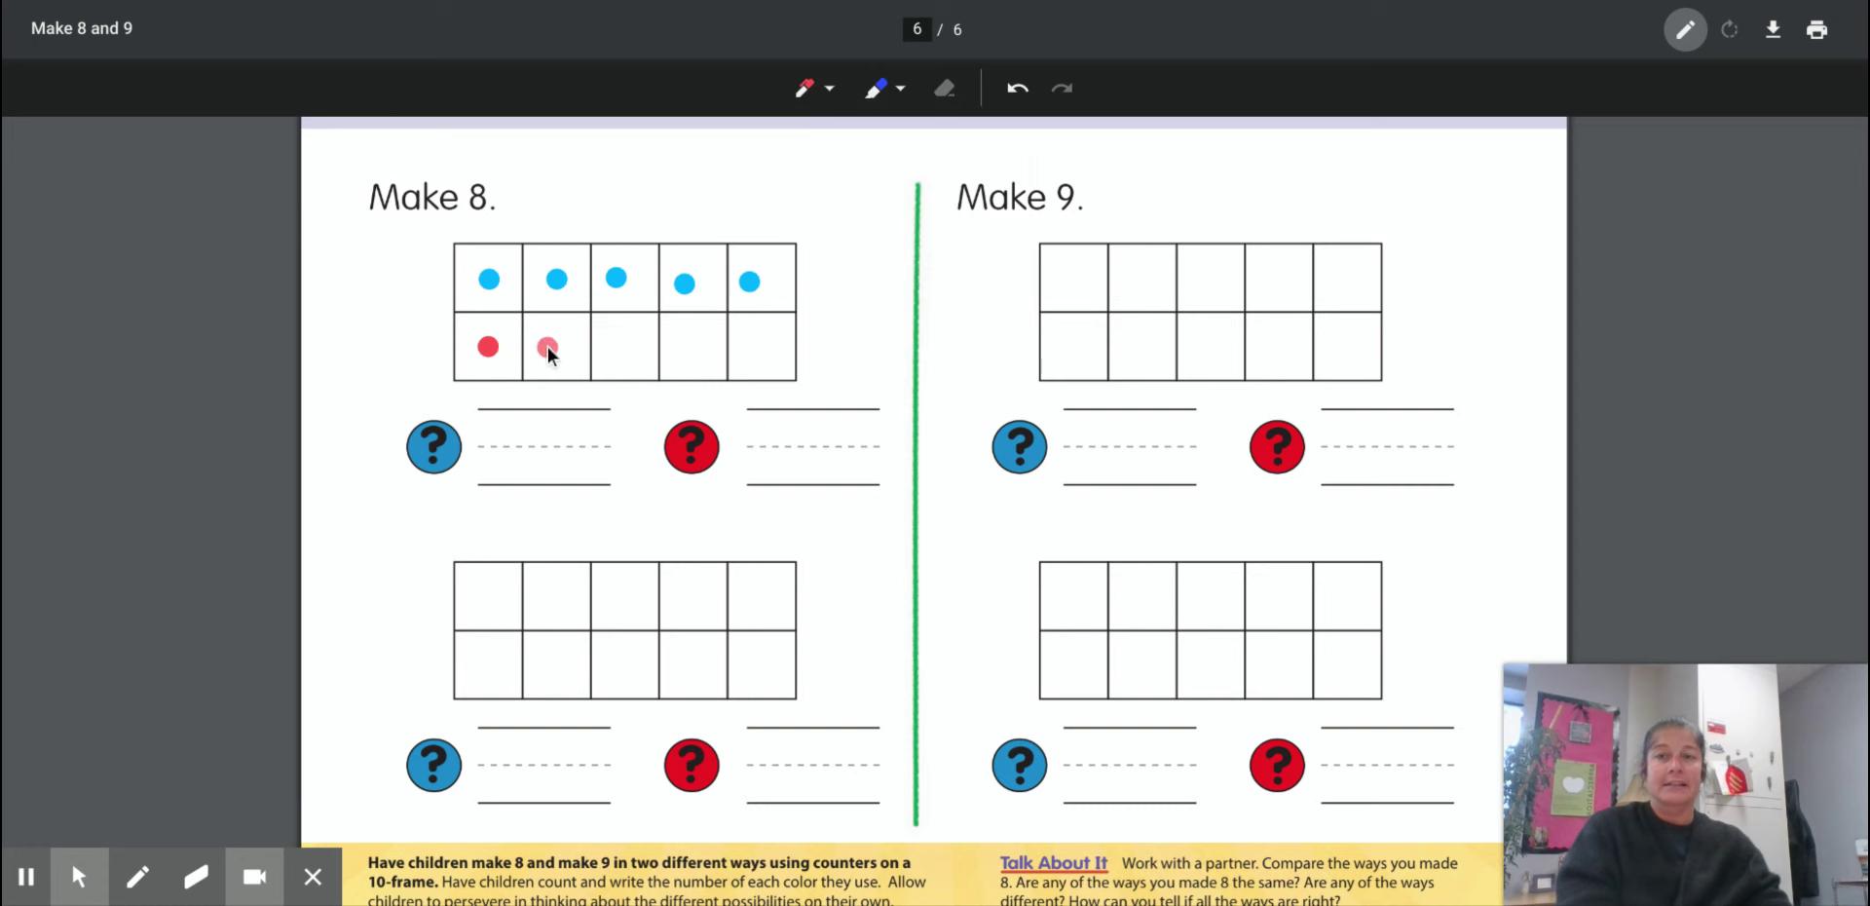
pyautogui.click(620, 346)
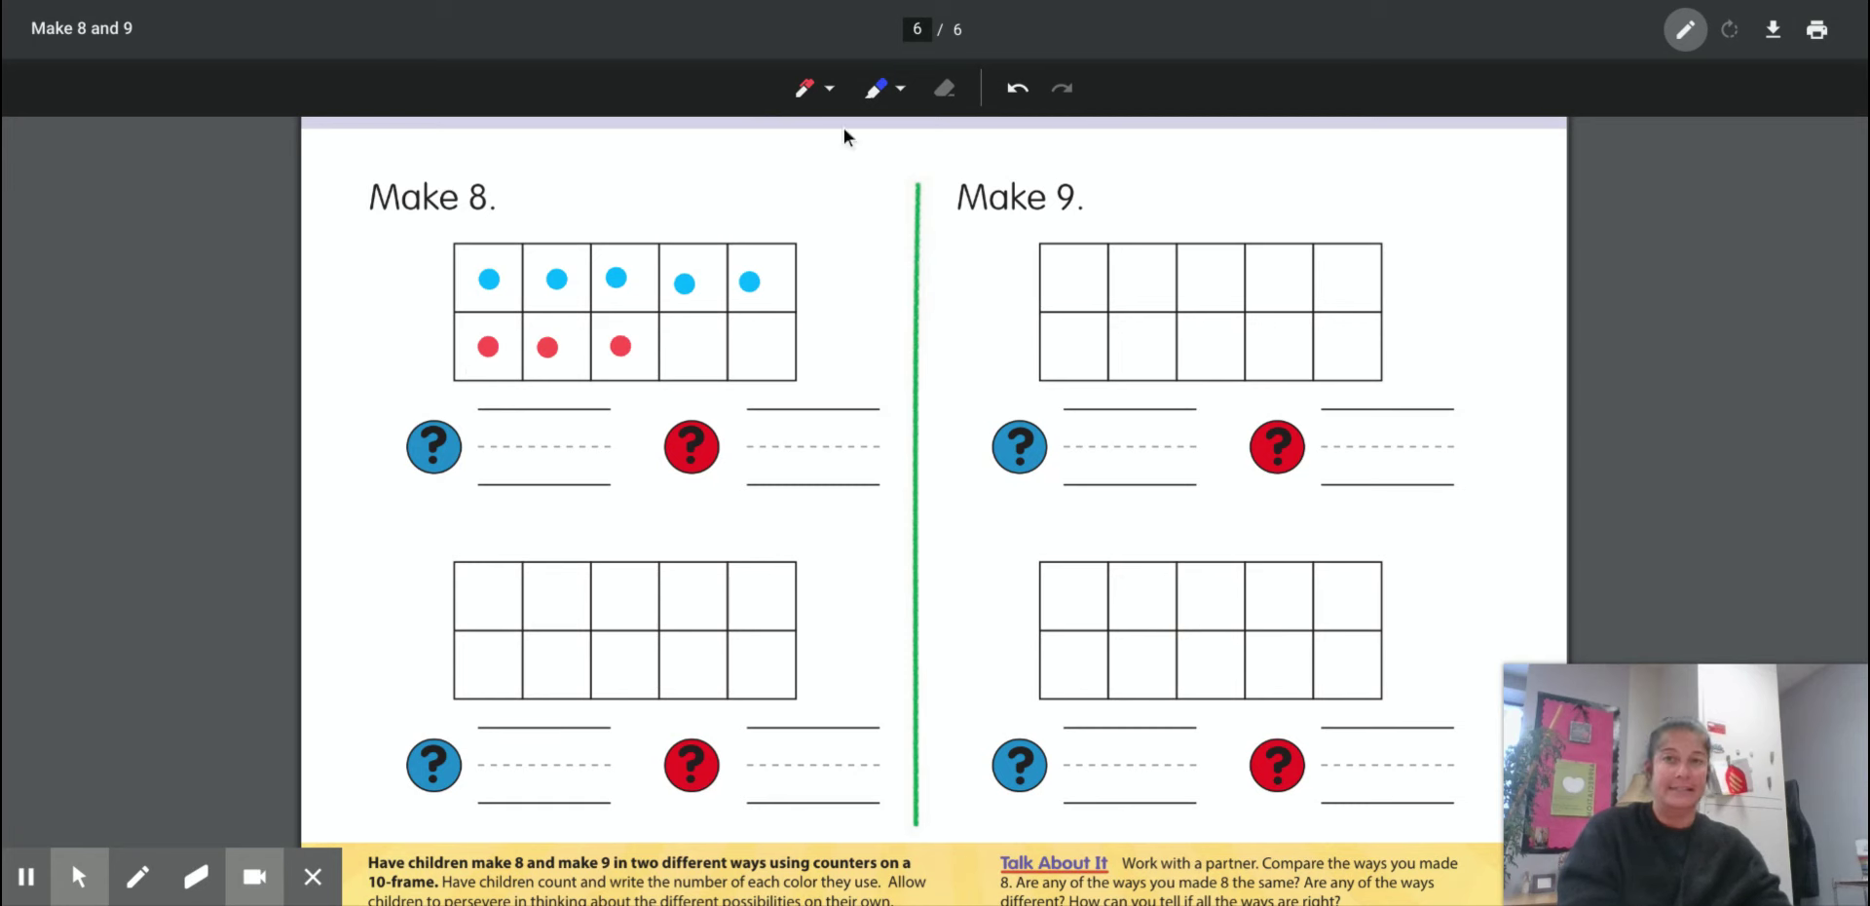
# Step: With a black pen, handwrite 5 on the blue line and 3 on the red line under Make 8
pyautogui.click(826, 88)
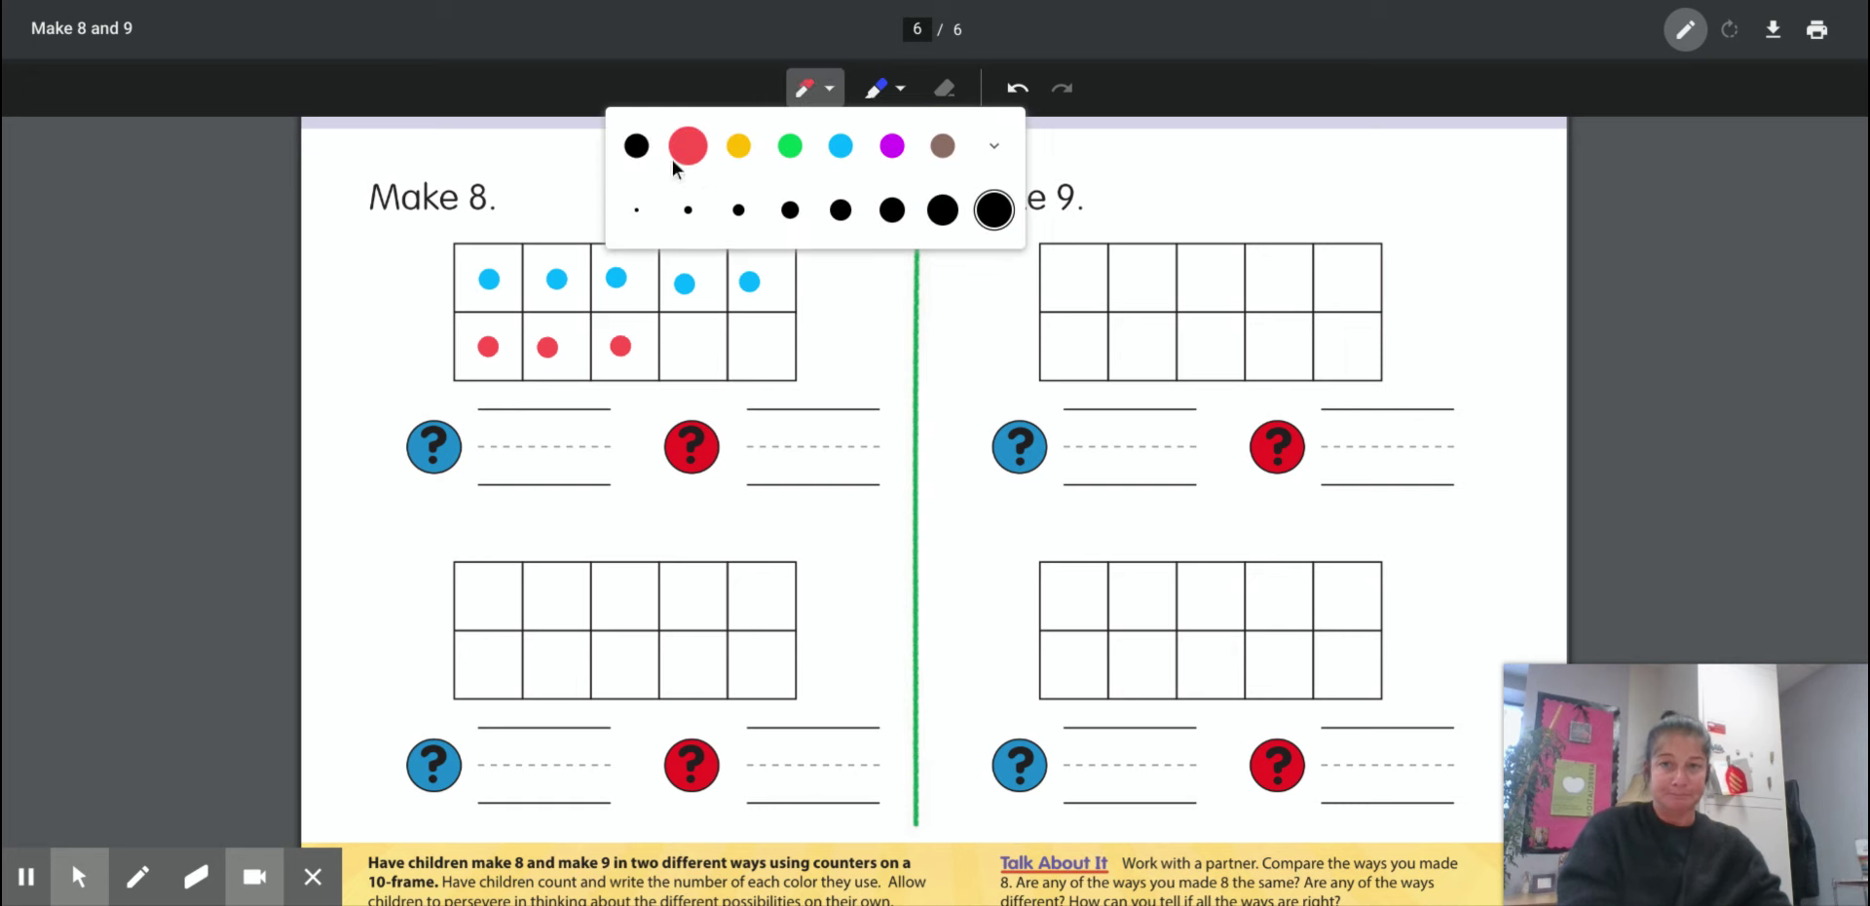
pyautogui.click(636, 147)
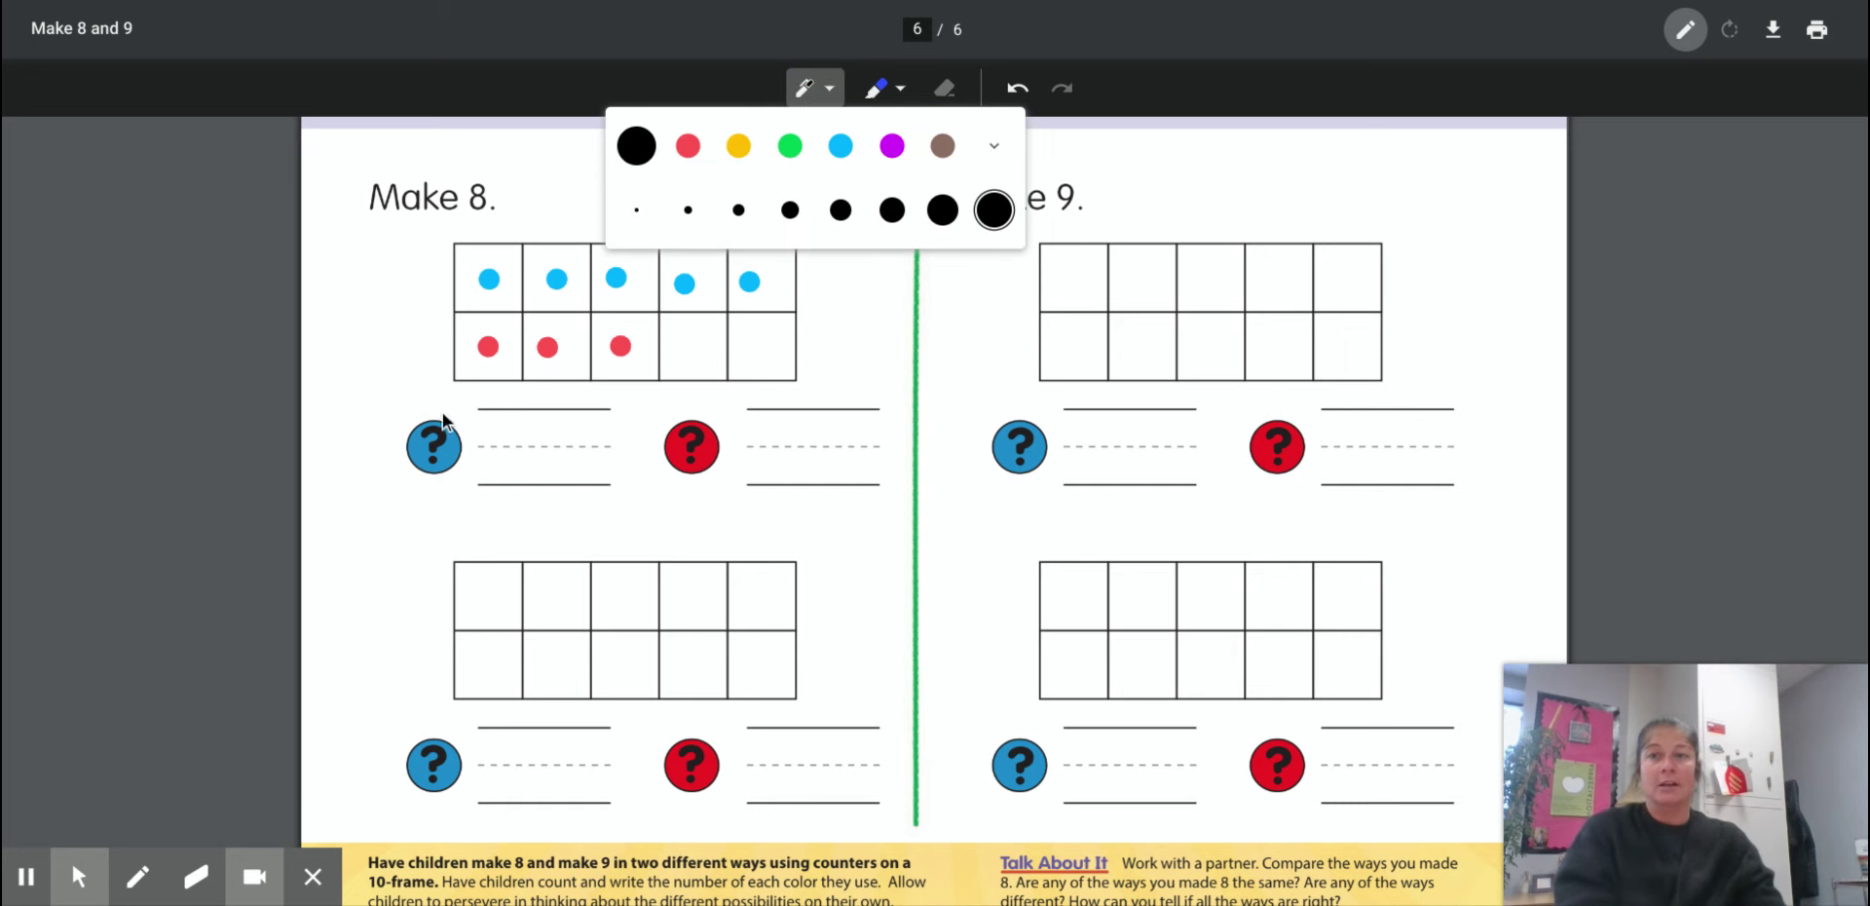
pyautogui.click(568, 413)
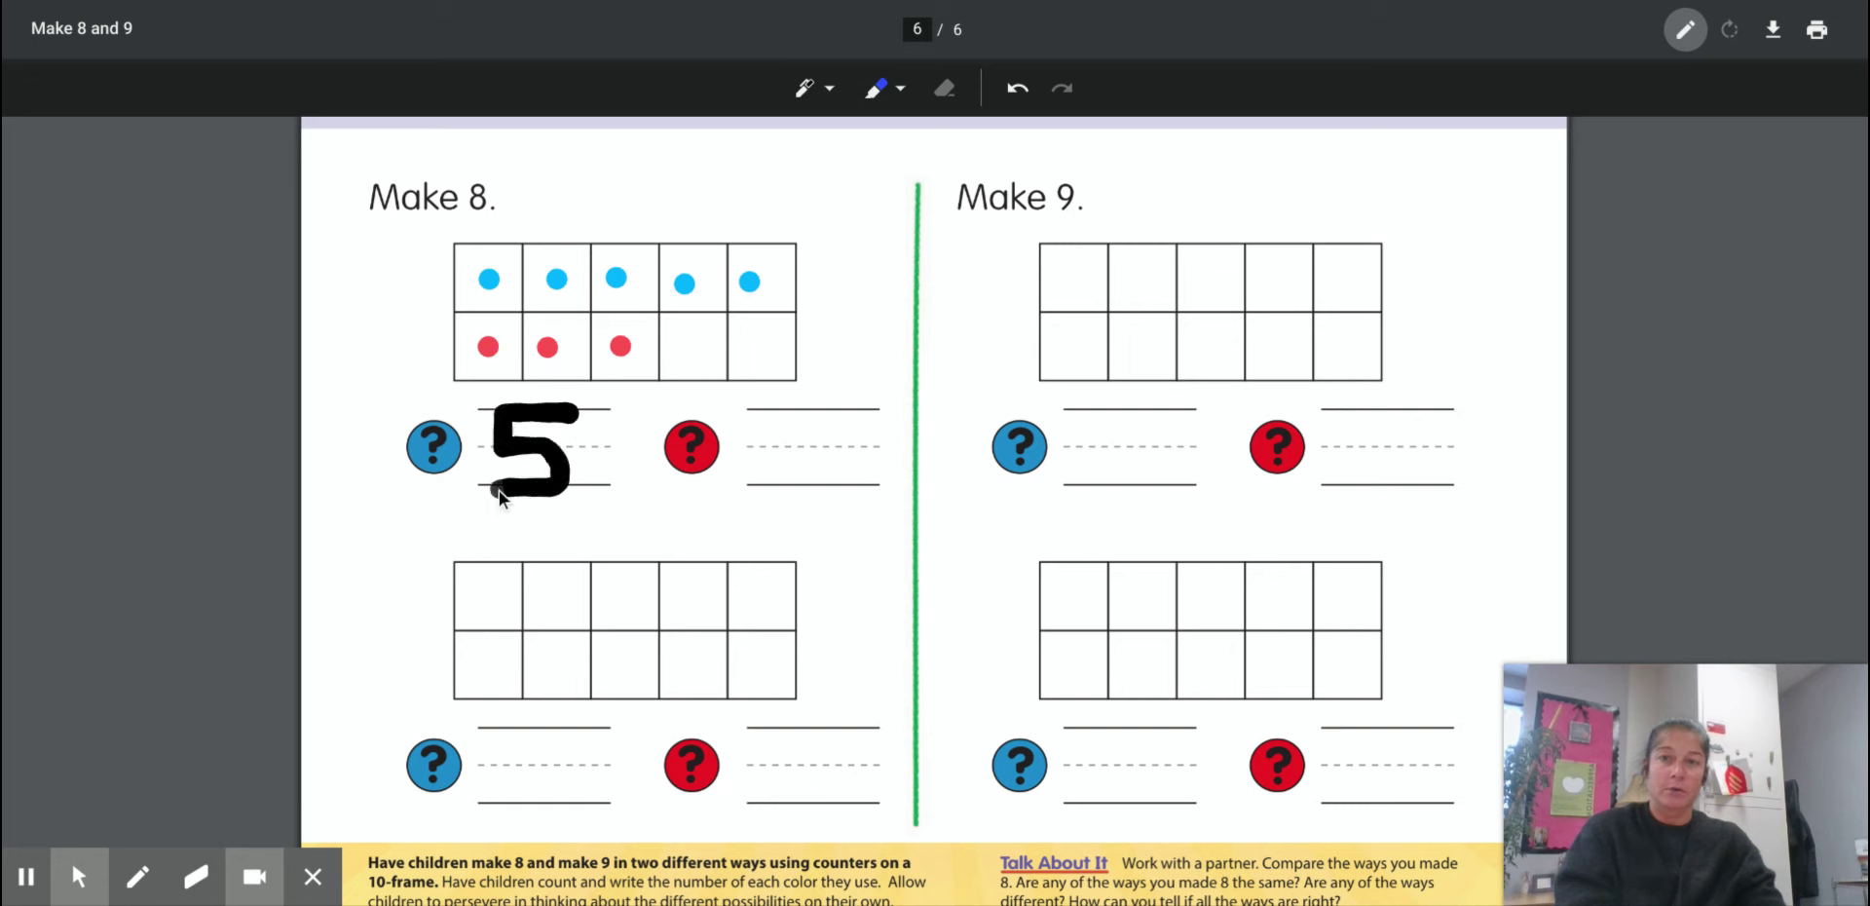
pyautogui.moveTo(500, 496); pyautogui.dragTo(486, 496)
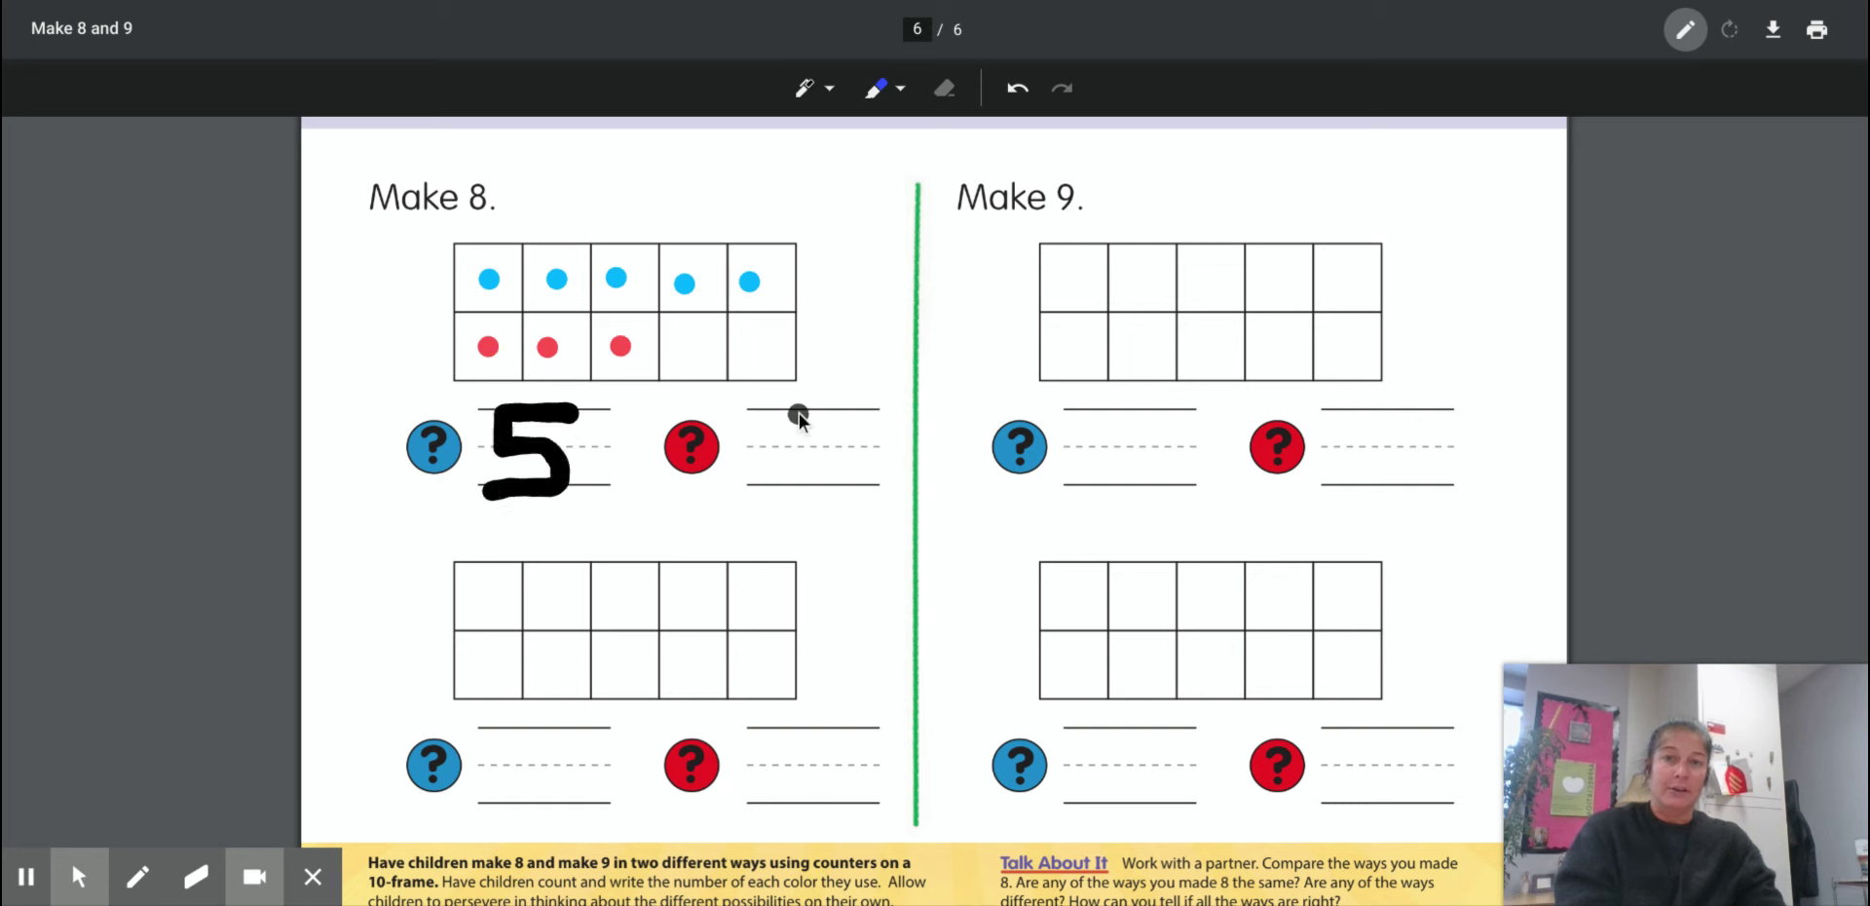
pyautogui.moveTo(794, 453)
pyautogui.mouseDown()
pyautogui.moveTo(823, 489)
pyautogui.moveTo(769, 493)
pyautogui.mouseUp()
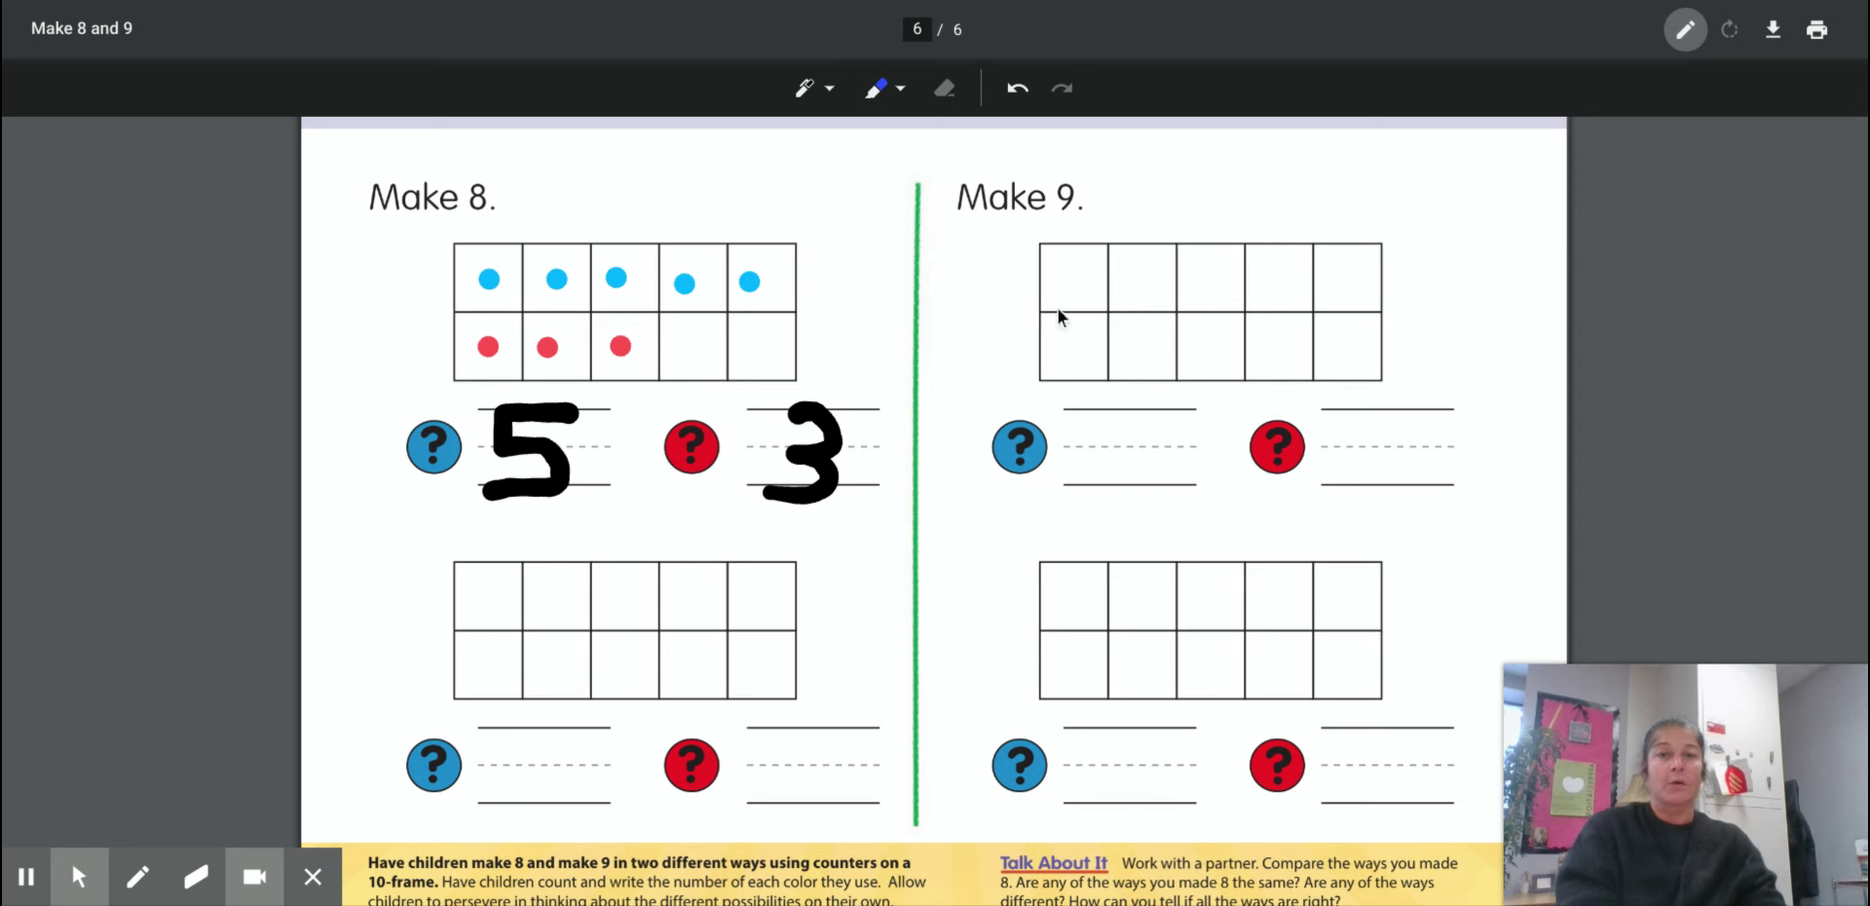
# Step: With a blue pen, fill the Make 9 top row and start its second row with blue dots
pyautogui.click(821, 88)
pyautogui.click(838, 148)
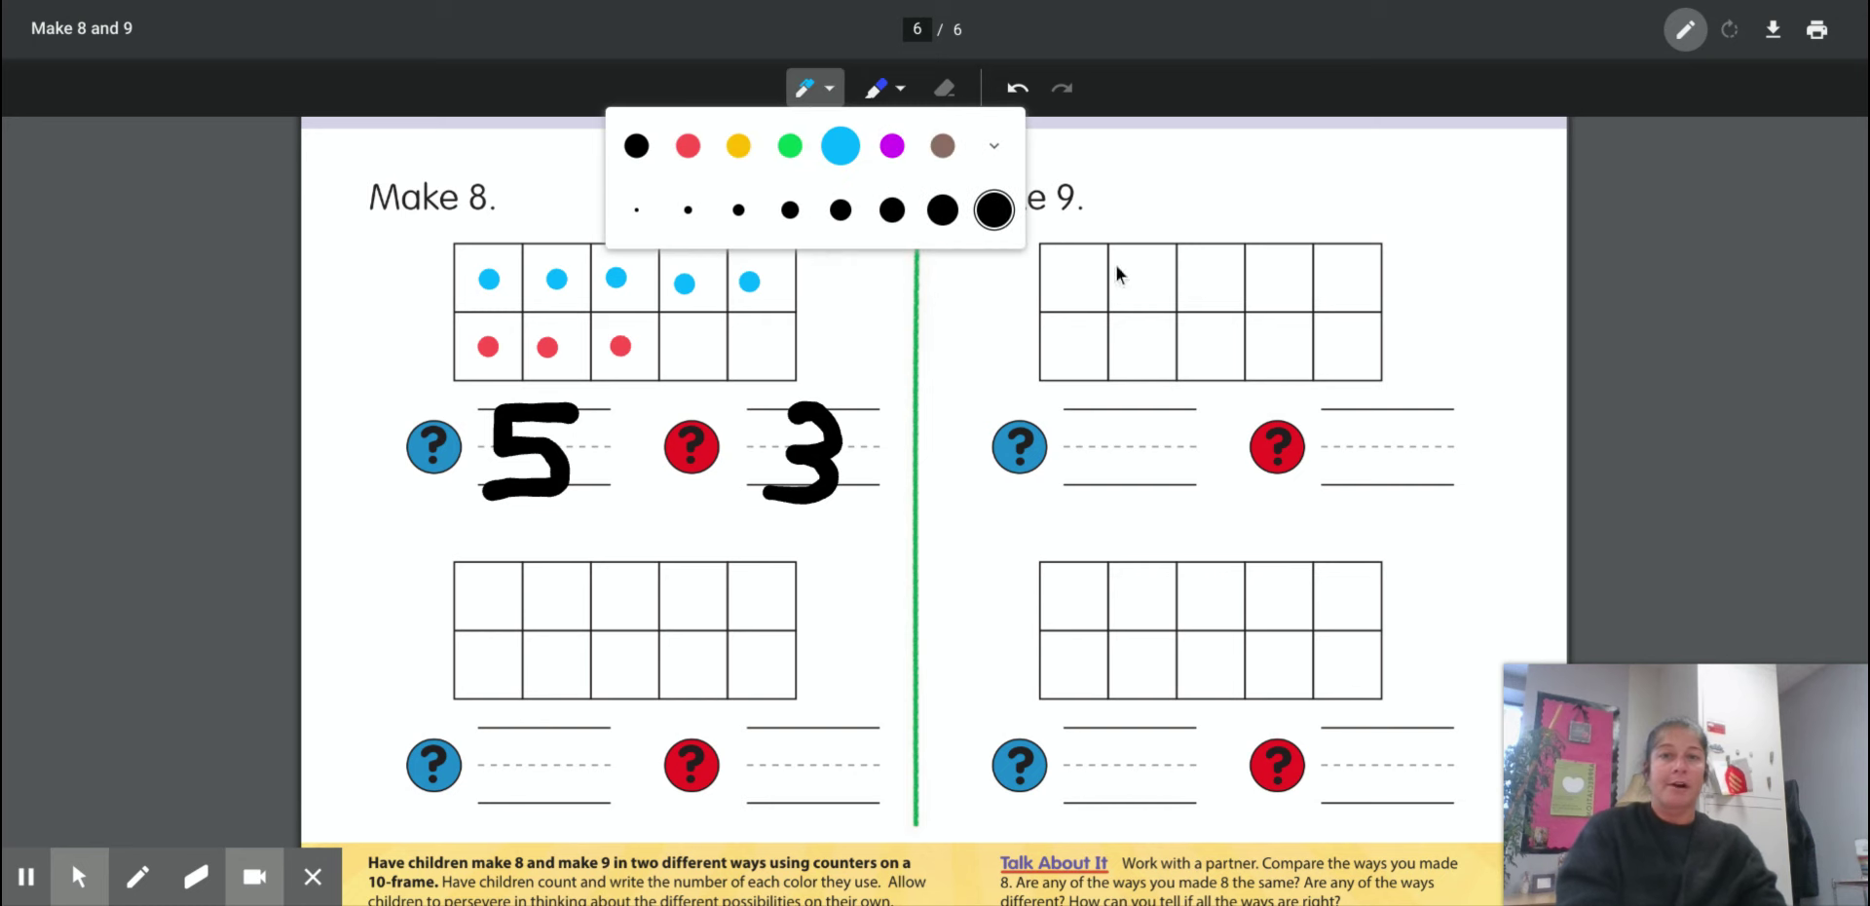
pyautogui.click(1067, 283)
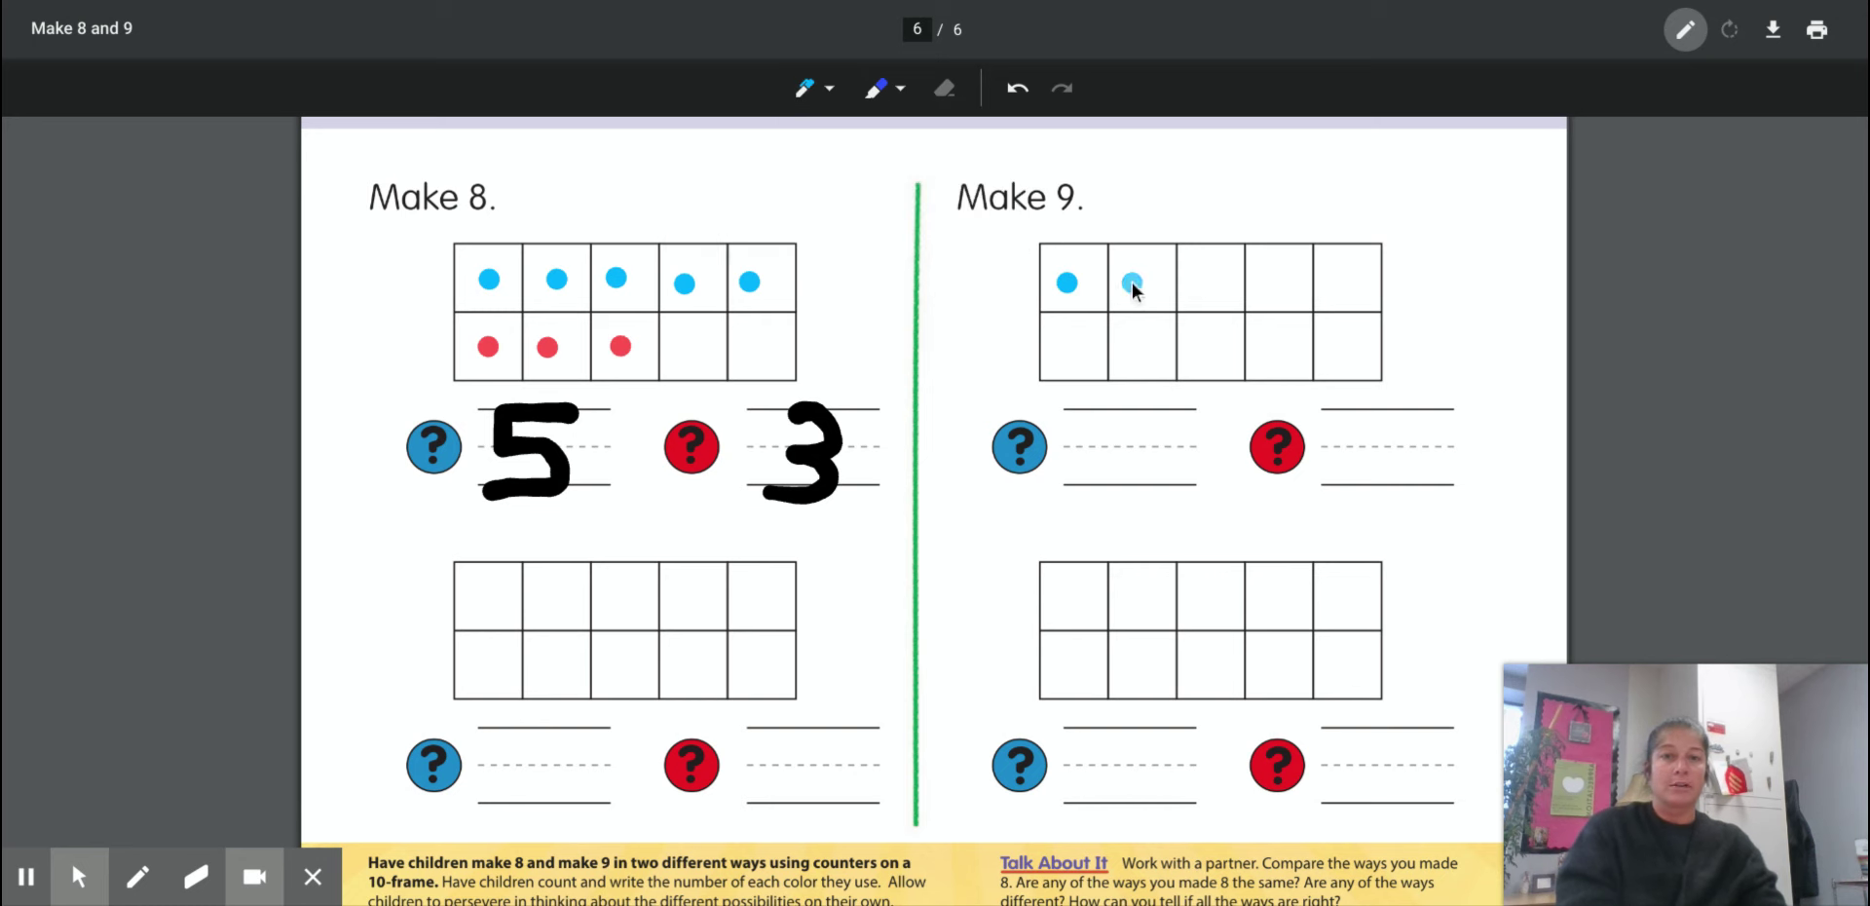
pyautogui.click(1258, 279)
pyautogui.click(1071, 347)
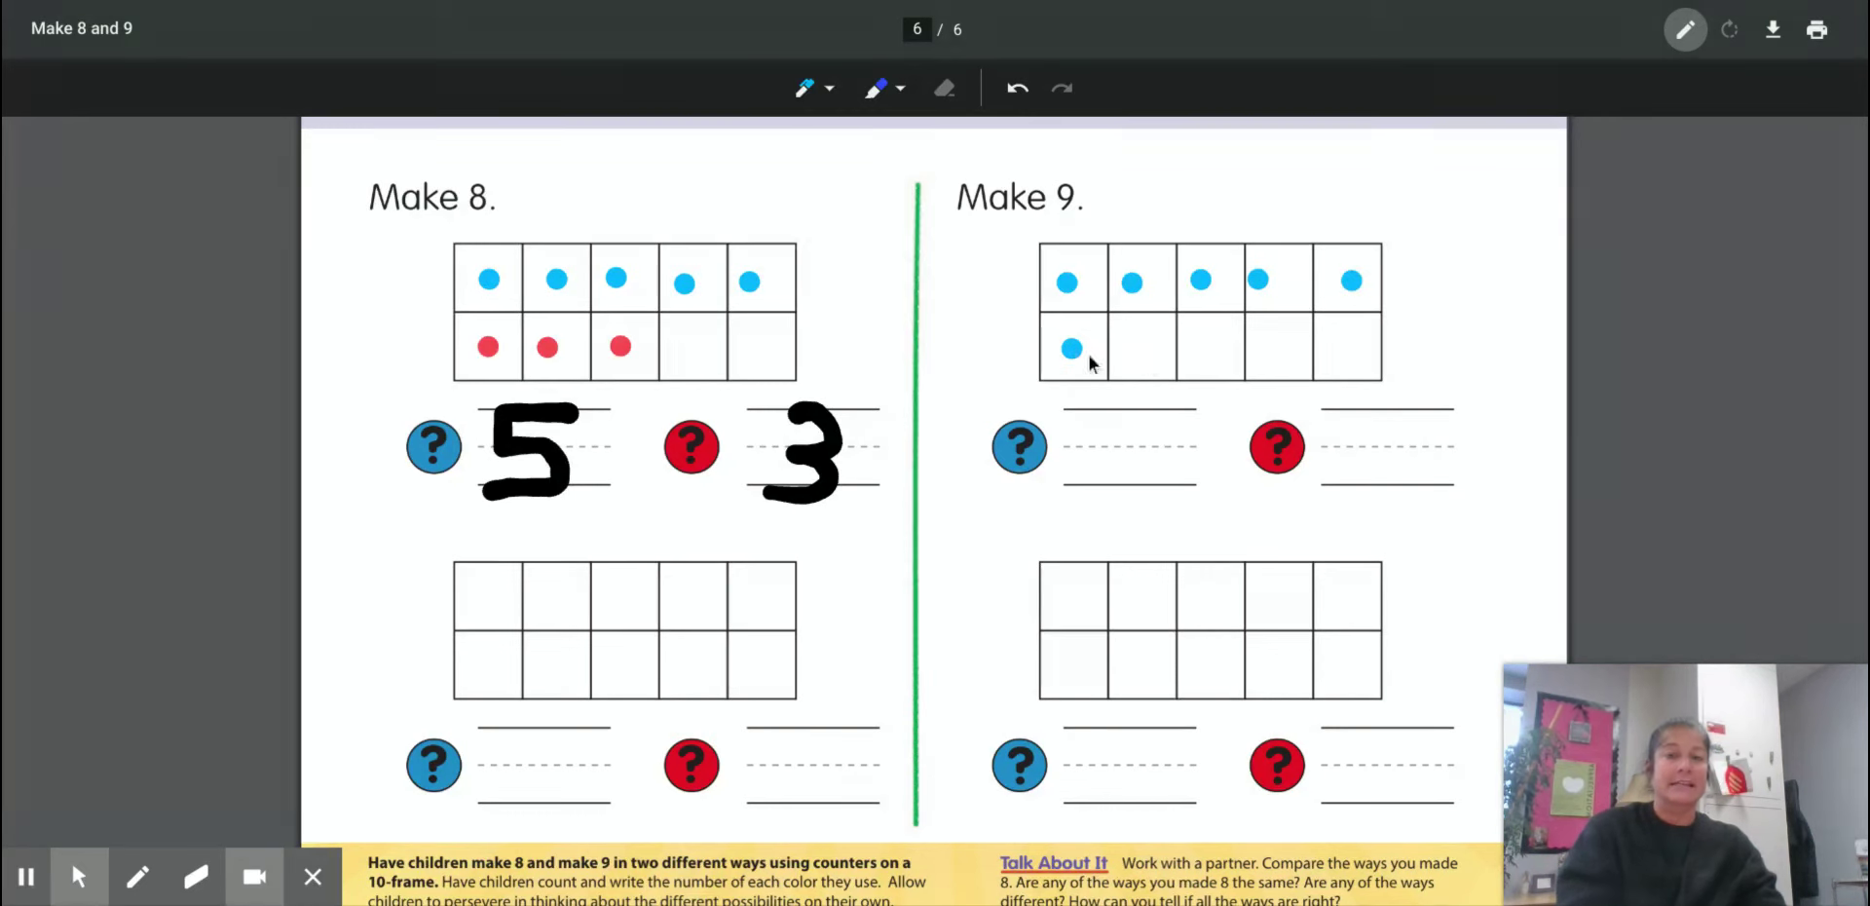
pyautogui.click(1146, 352)
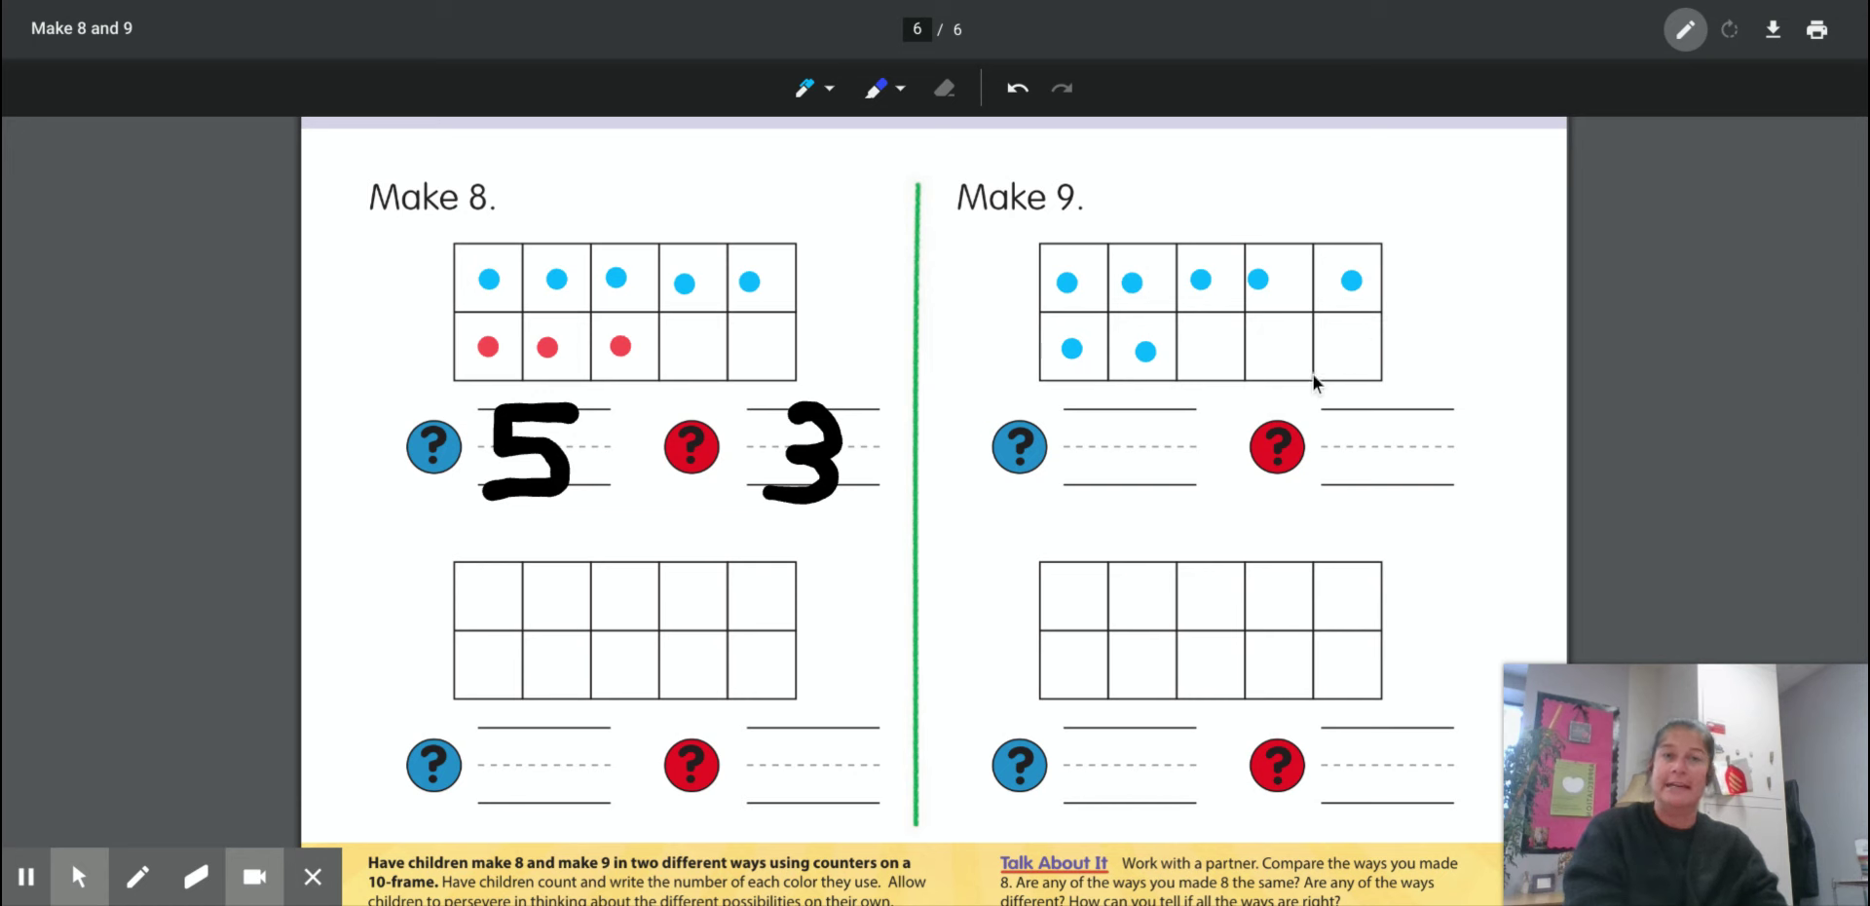
# Step: Switch to red and dot the third and fourth bottom cells of Make 9
pyautogui.click(827, 89)
pyautogui.click(686, 146)
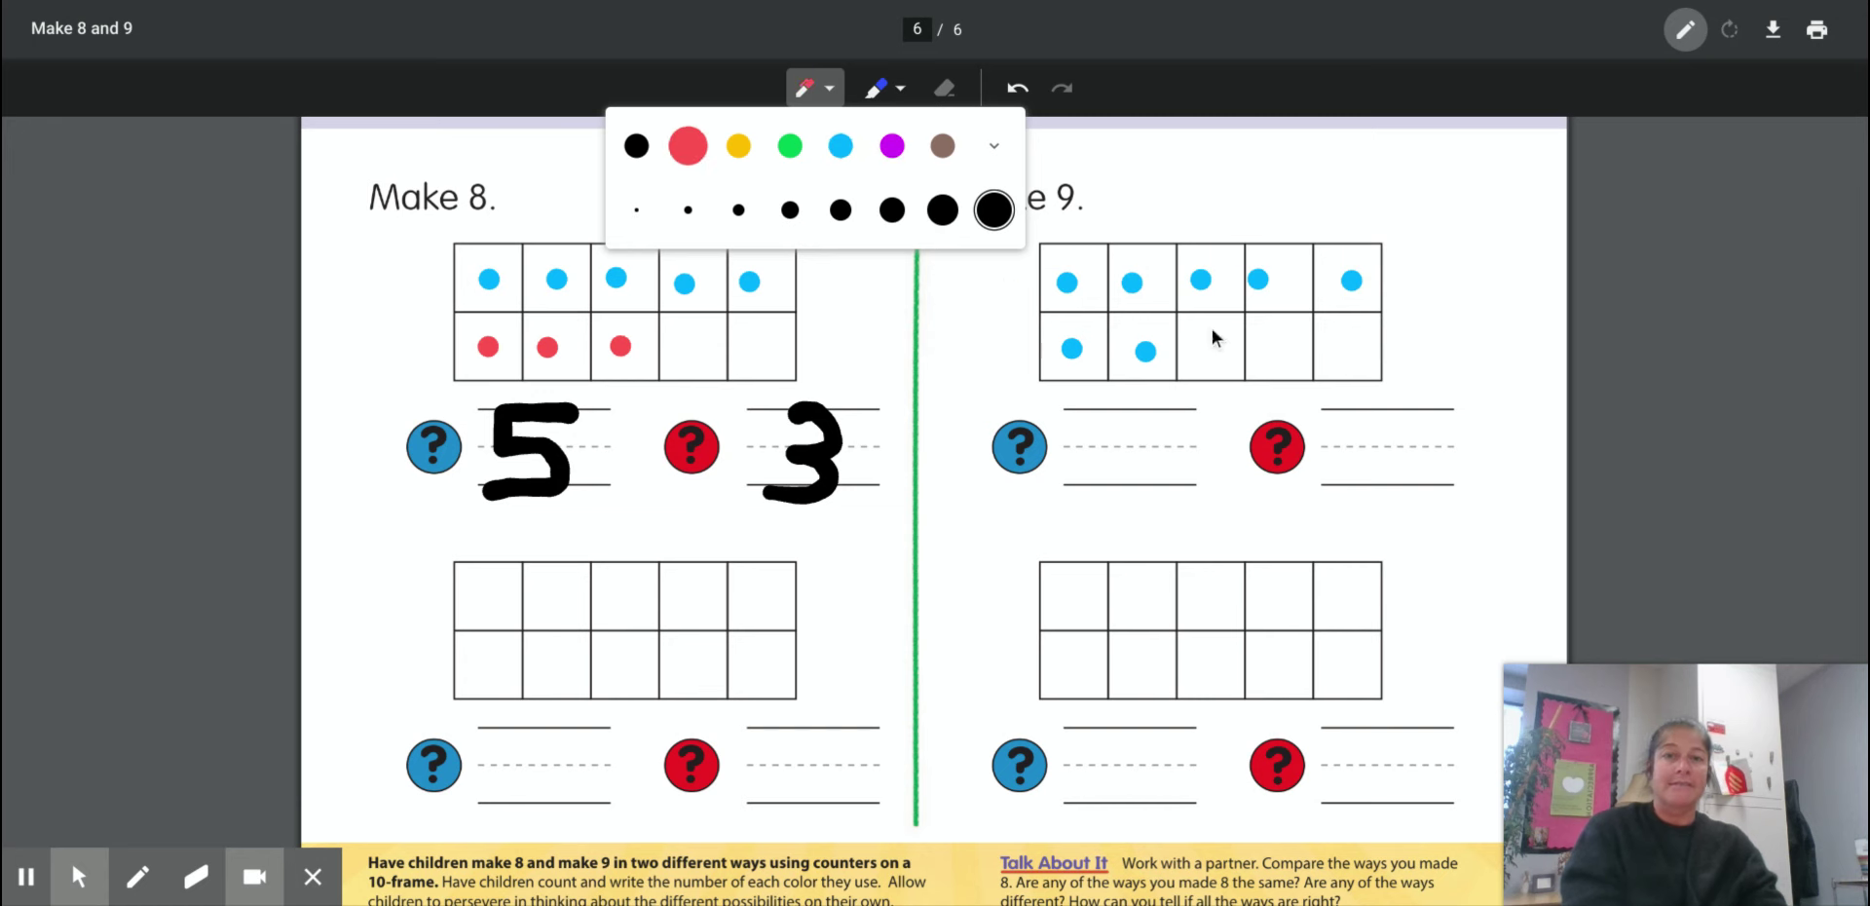
pyautogui.click(1208, 346)
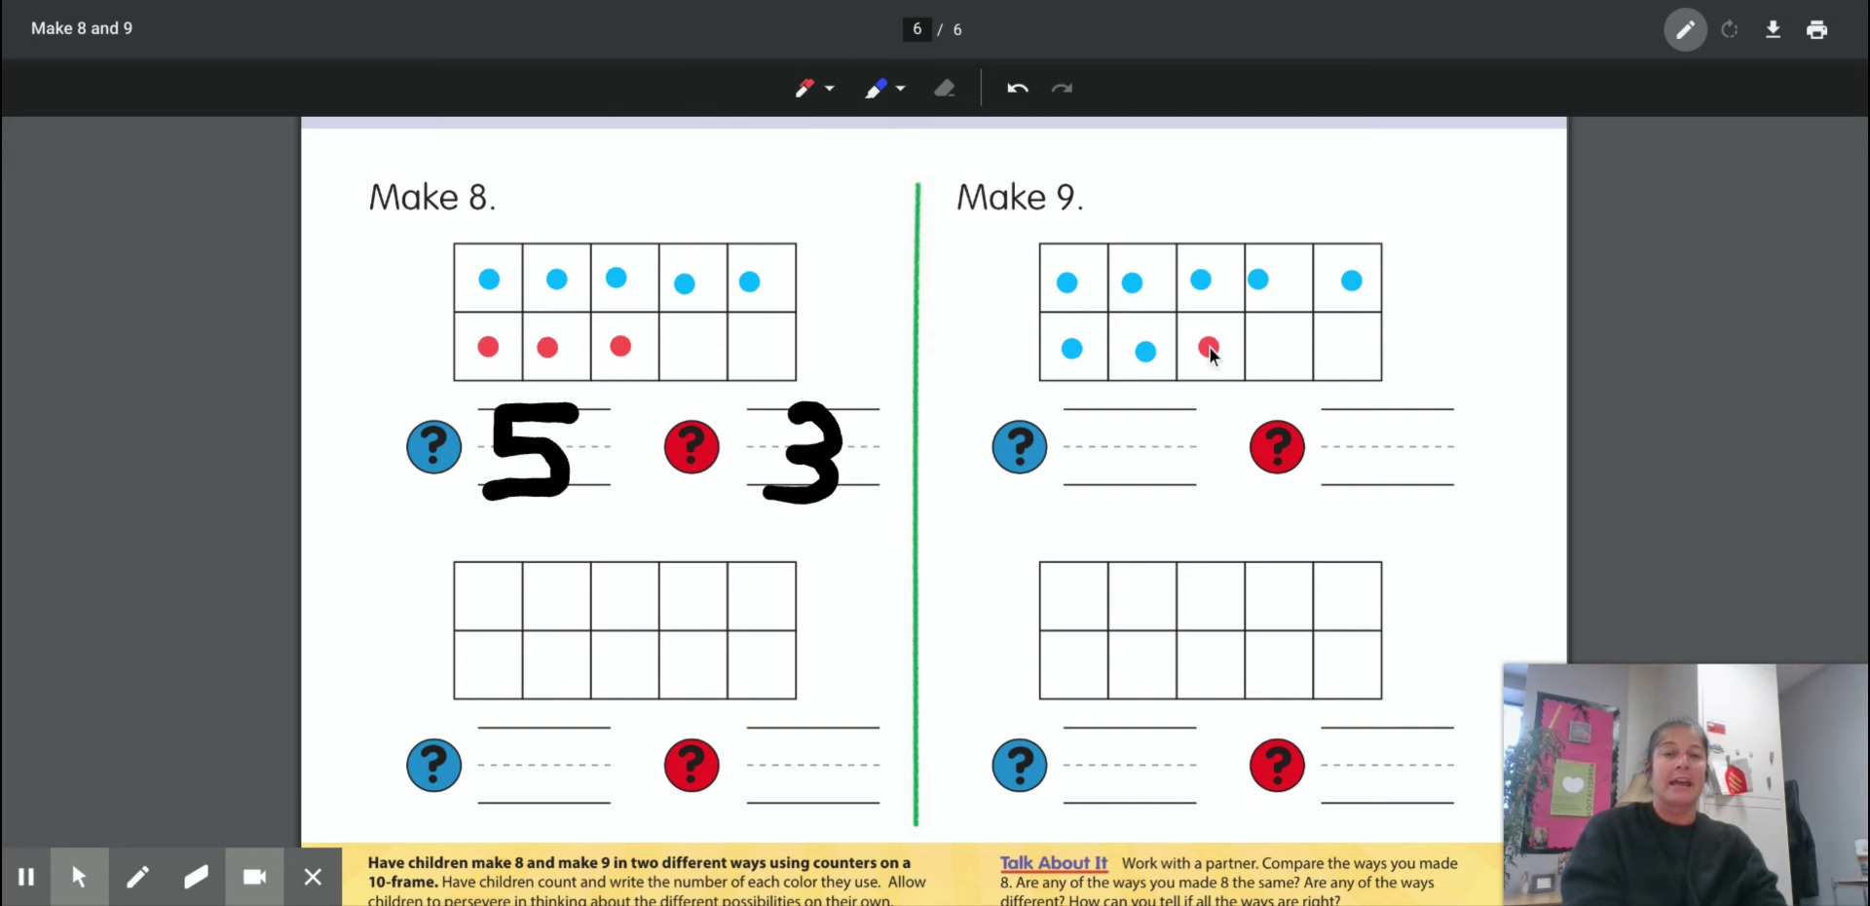
pyautogui.click(1277, 353)
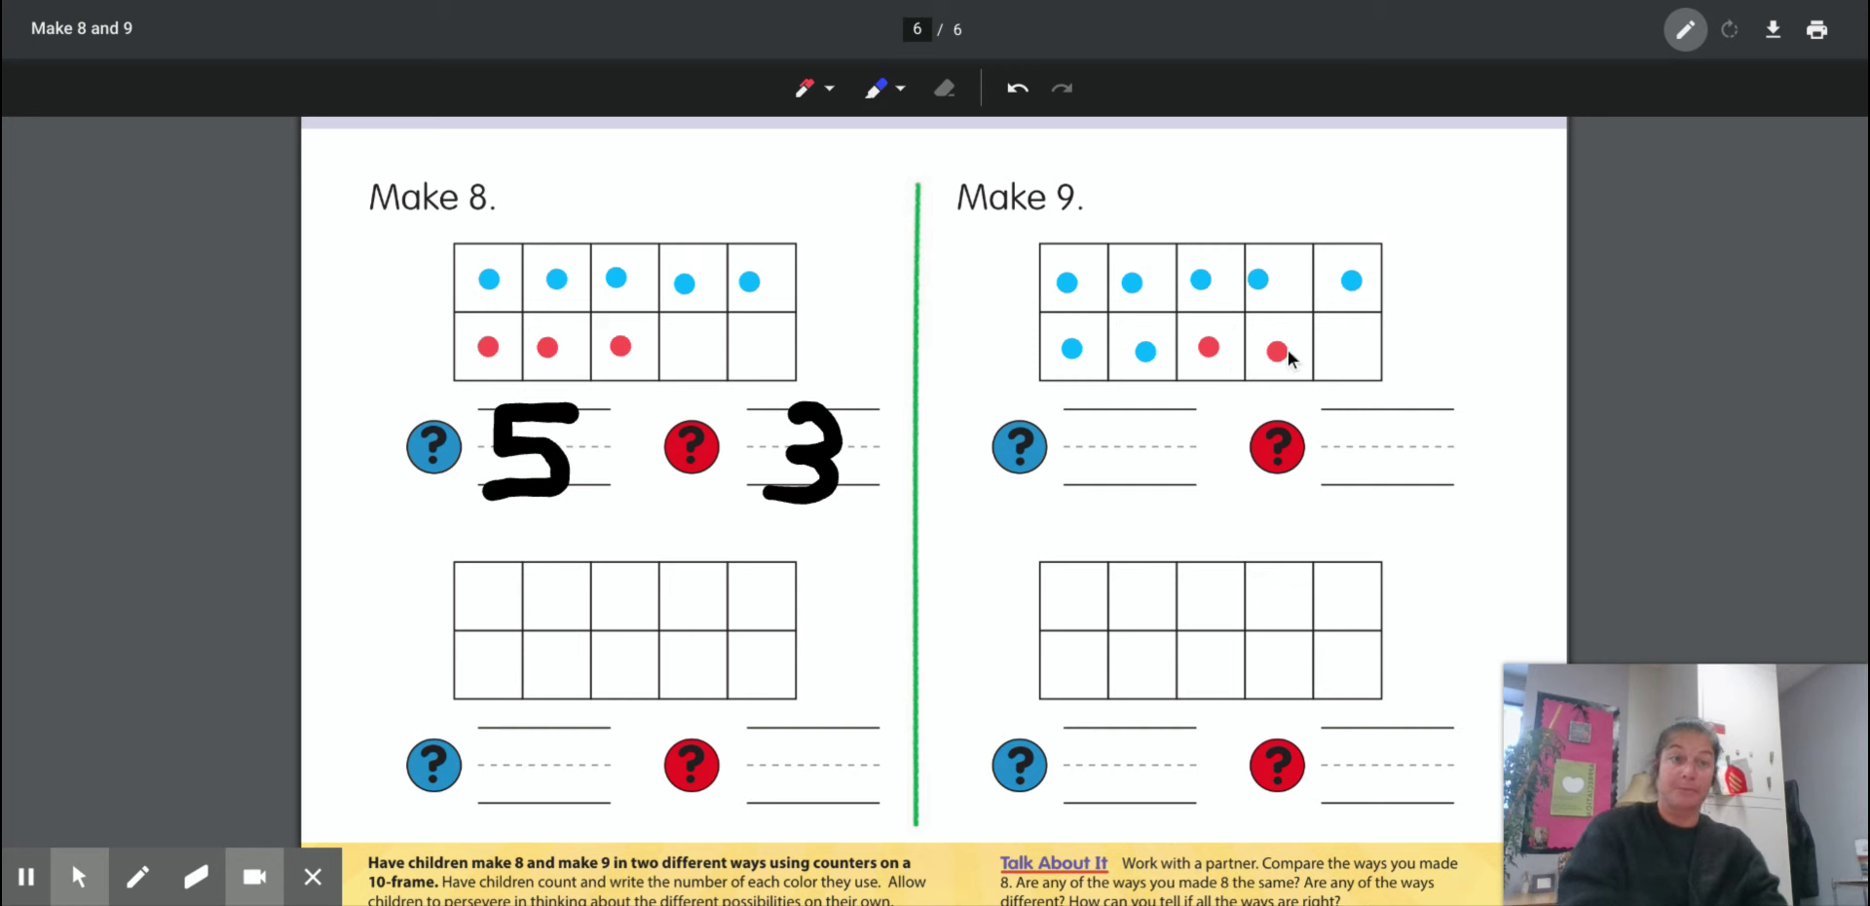
# Step: With a black pen, handwrite 7 and 2 on the blue and red answer lines under Make 9
pyautogui.click(829, 89)
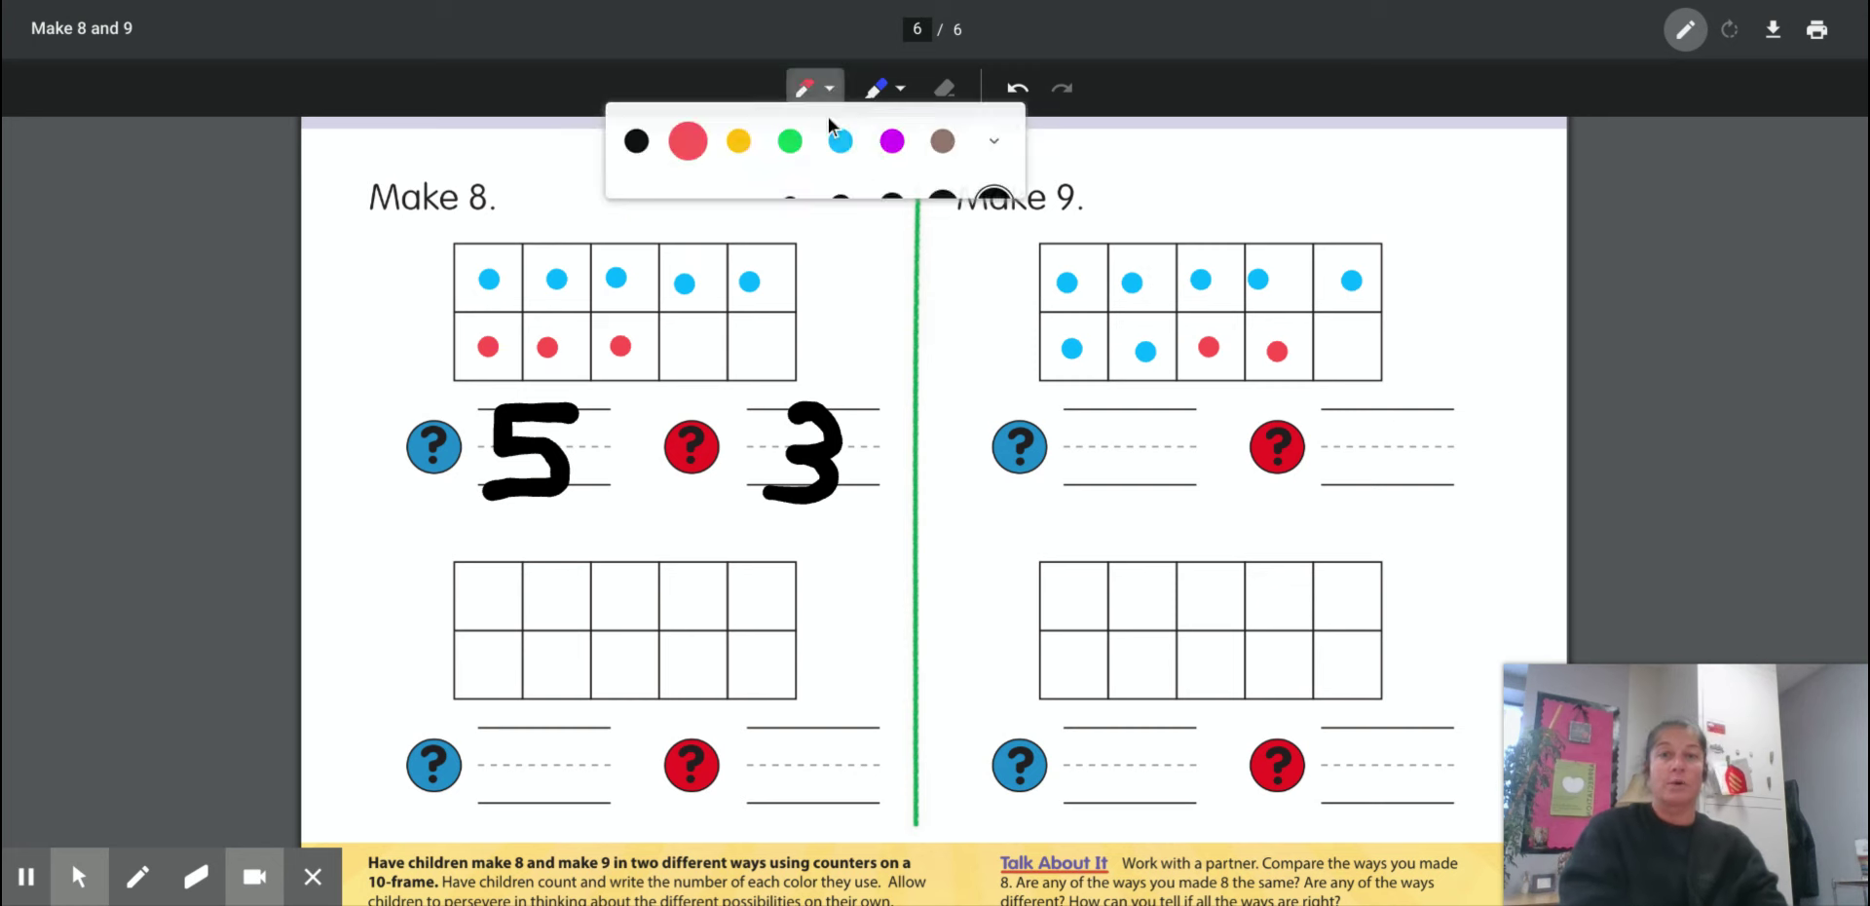
pyautogui.click(636, 145)
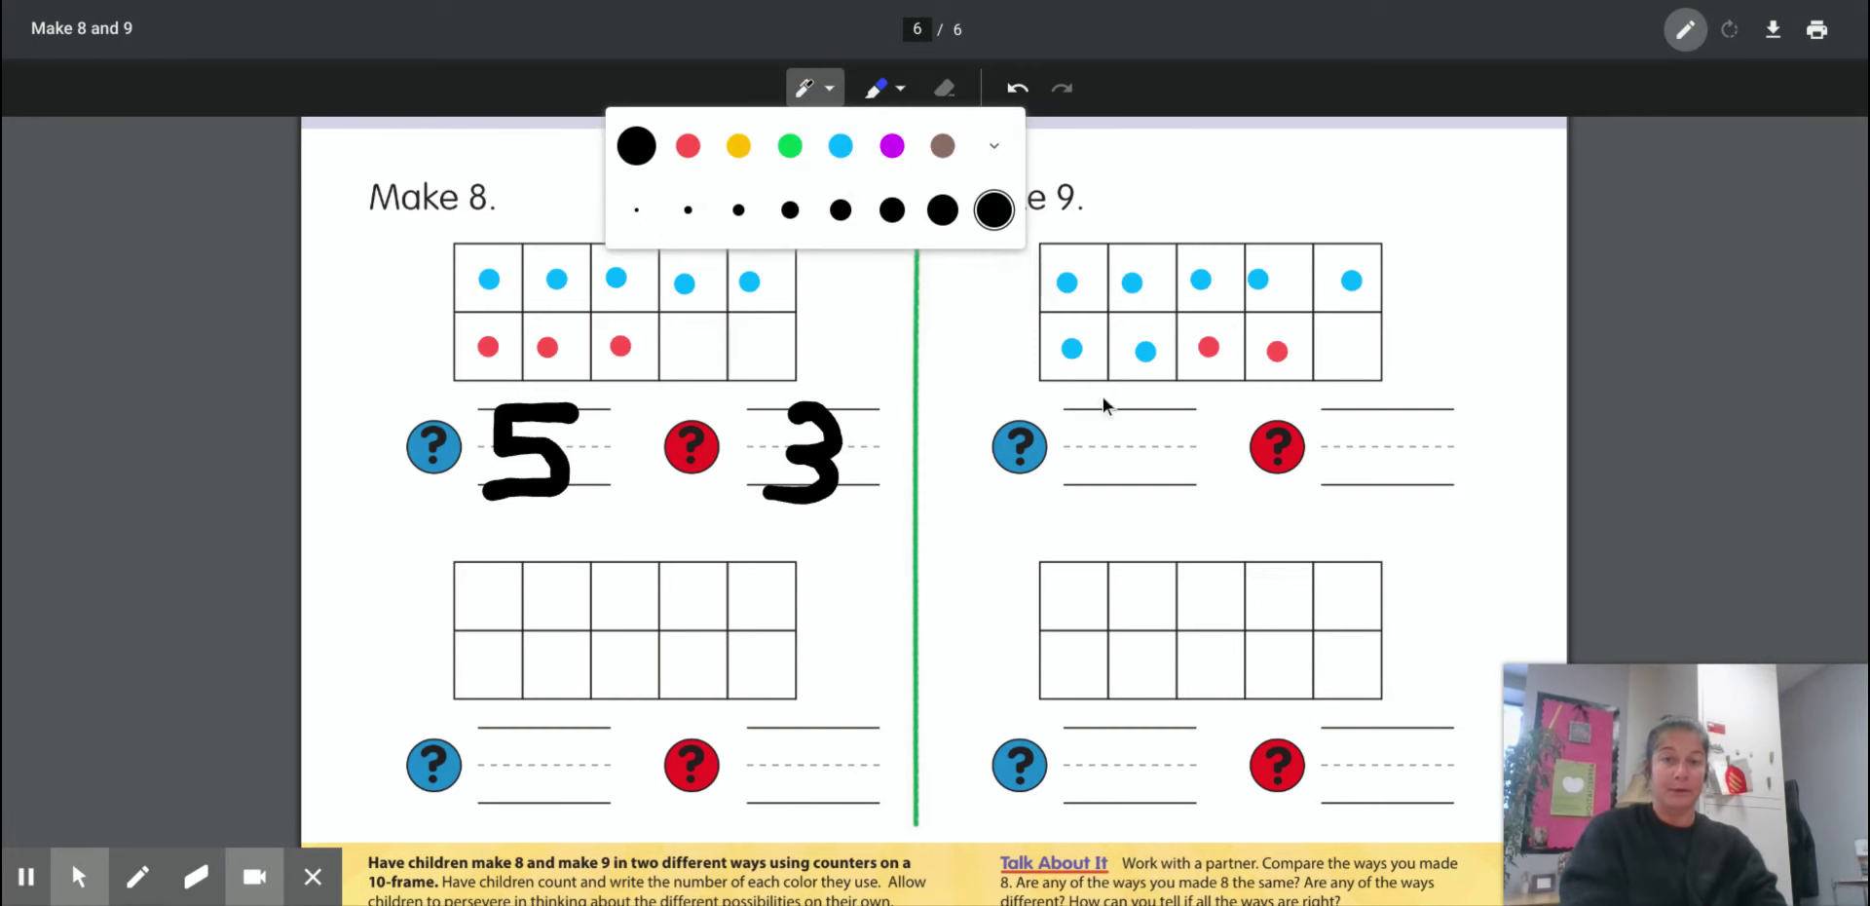
pyautogui.moveTo(1086, 413); pyautogui.dragTo(1152, 428)
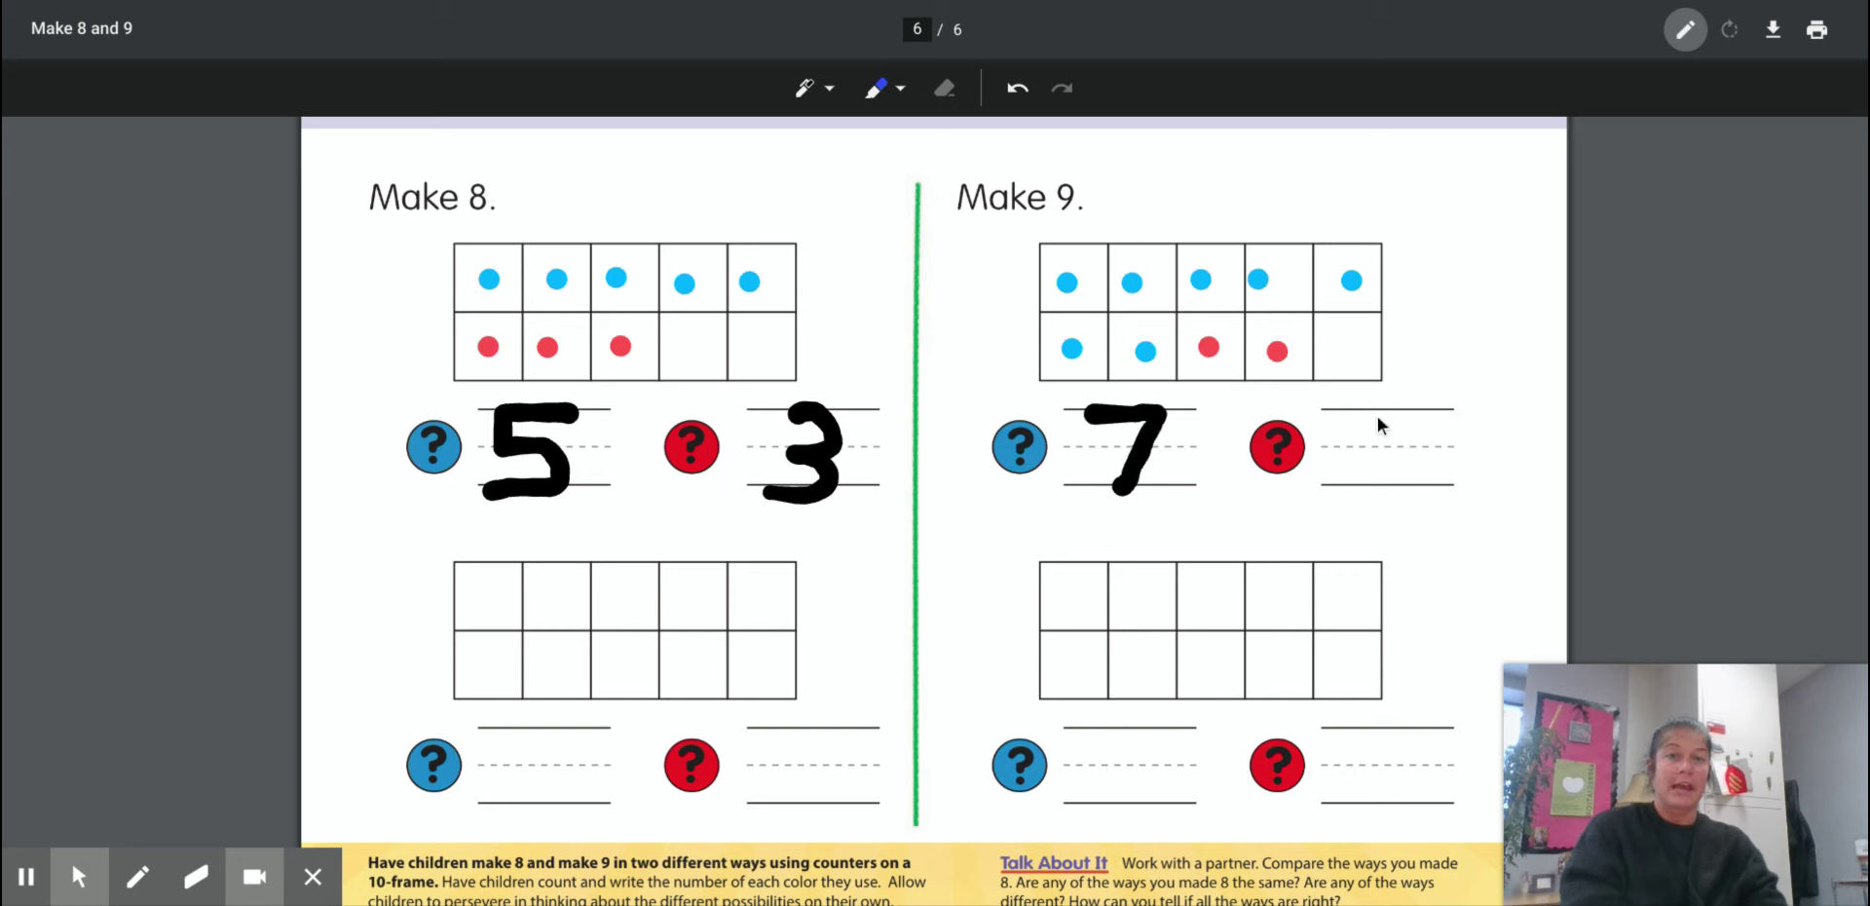
pyautogui.moveTo(1367, 407)
pyautogui.mouseDown()
pyautogui.moveTo(1400, 440)
pyautogui.moveTo(1367, 481)
pyautogui.mouseUp()
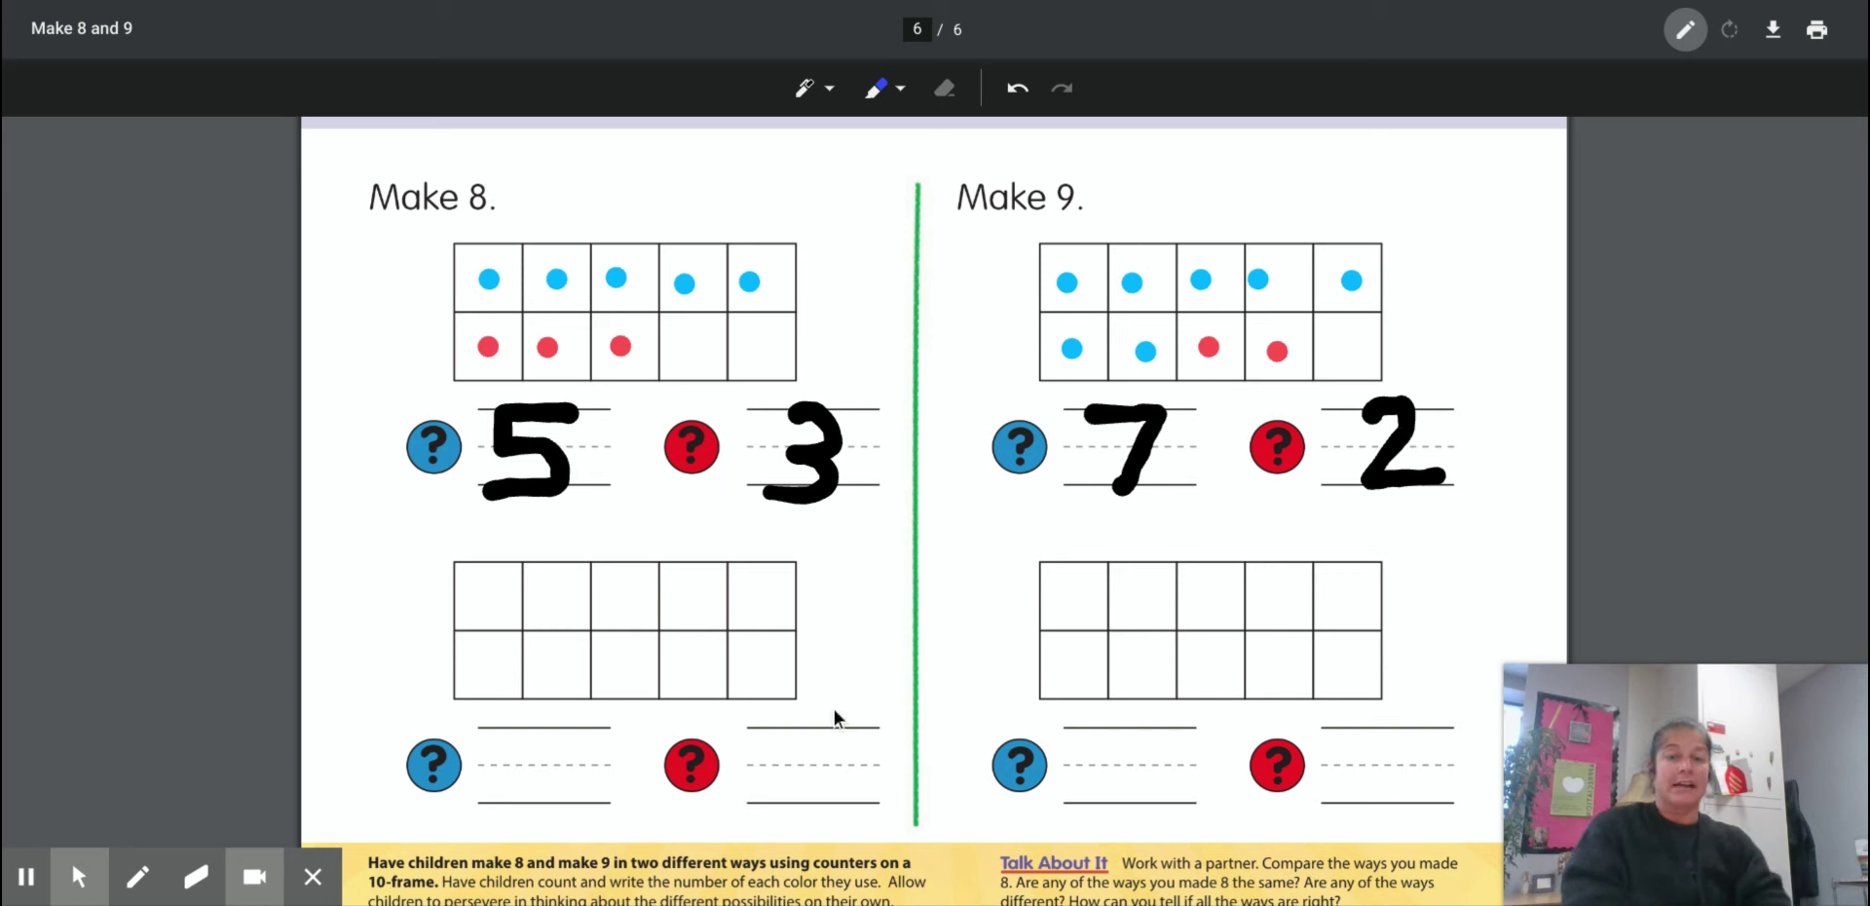
pyautogui.scroll(-1, 993, 641)
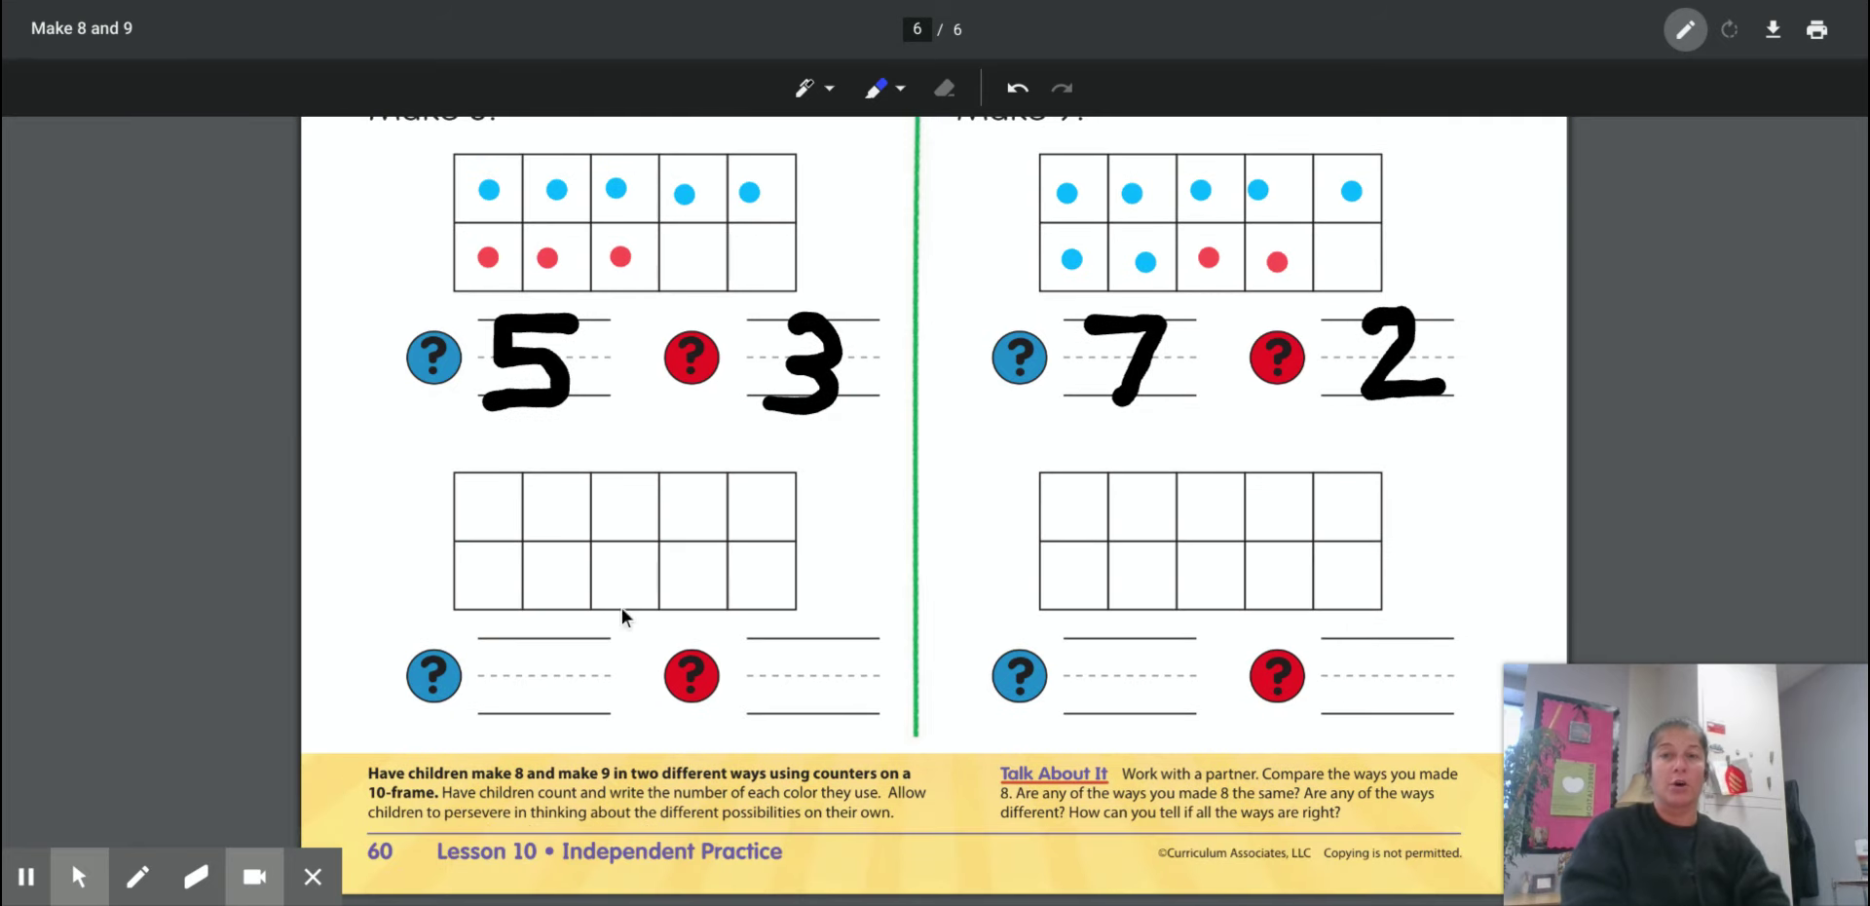
pyautogui.scroll(2, 574, 635)
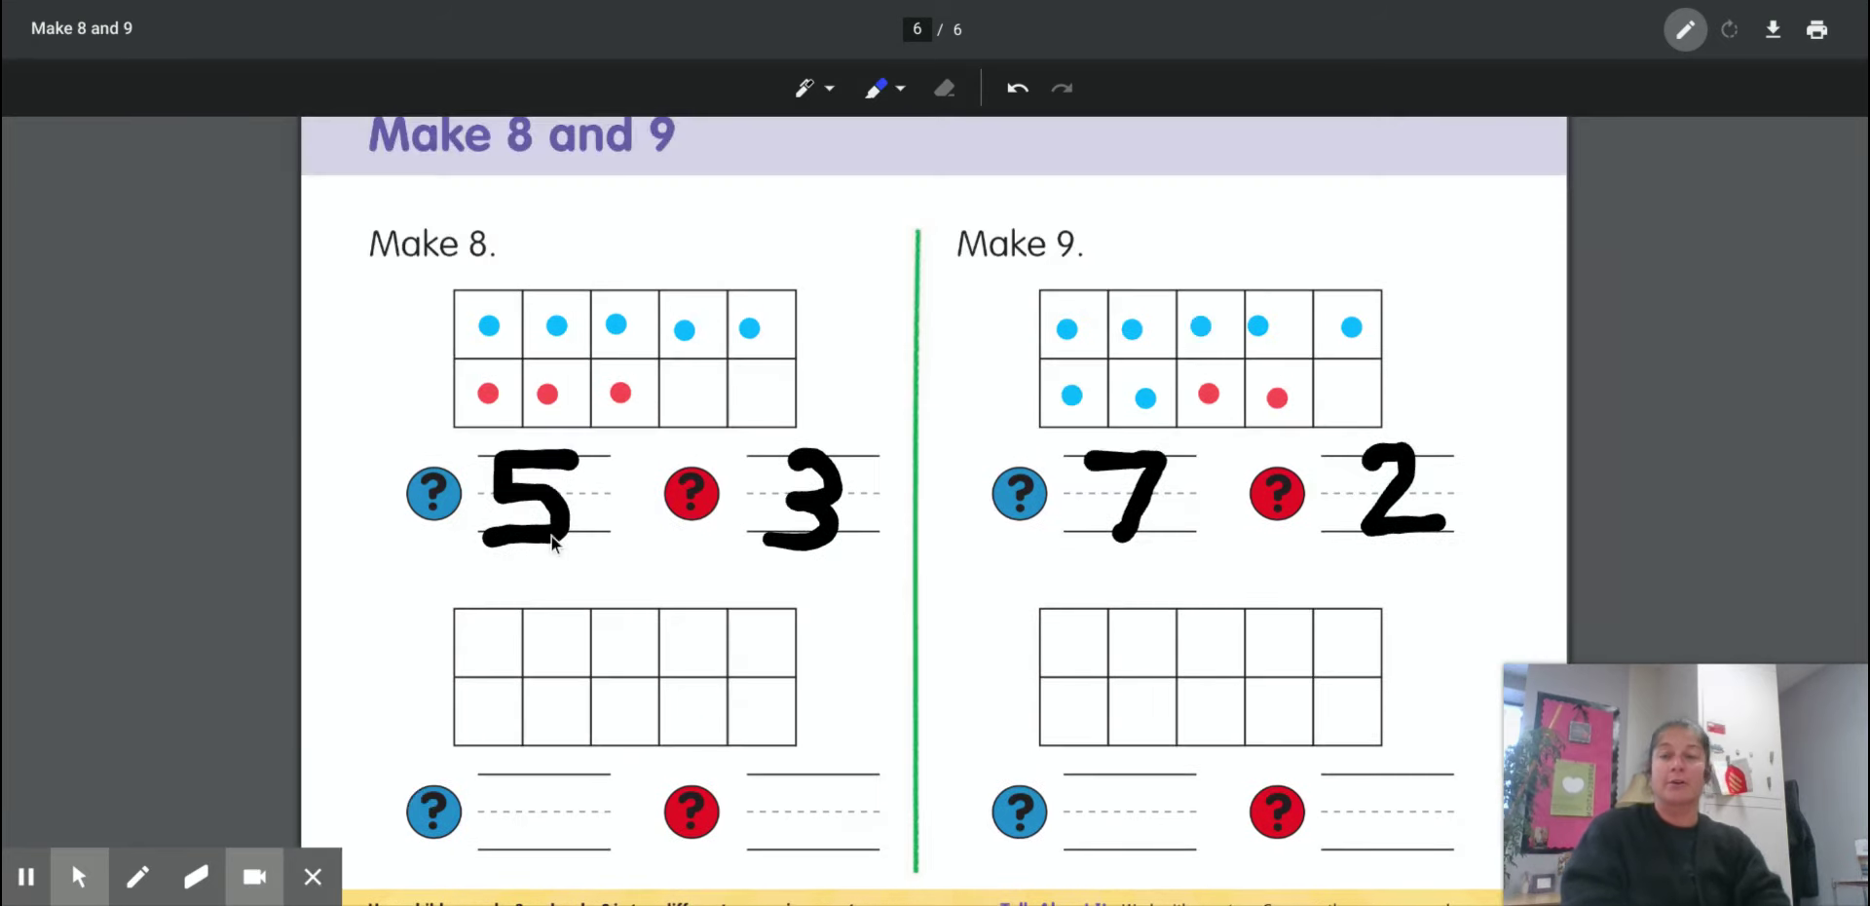
pyautogui.scroll(-1, 526, 766)
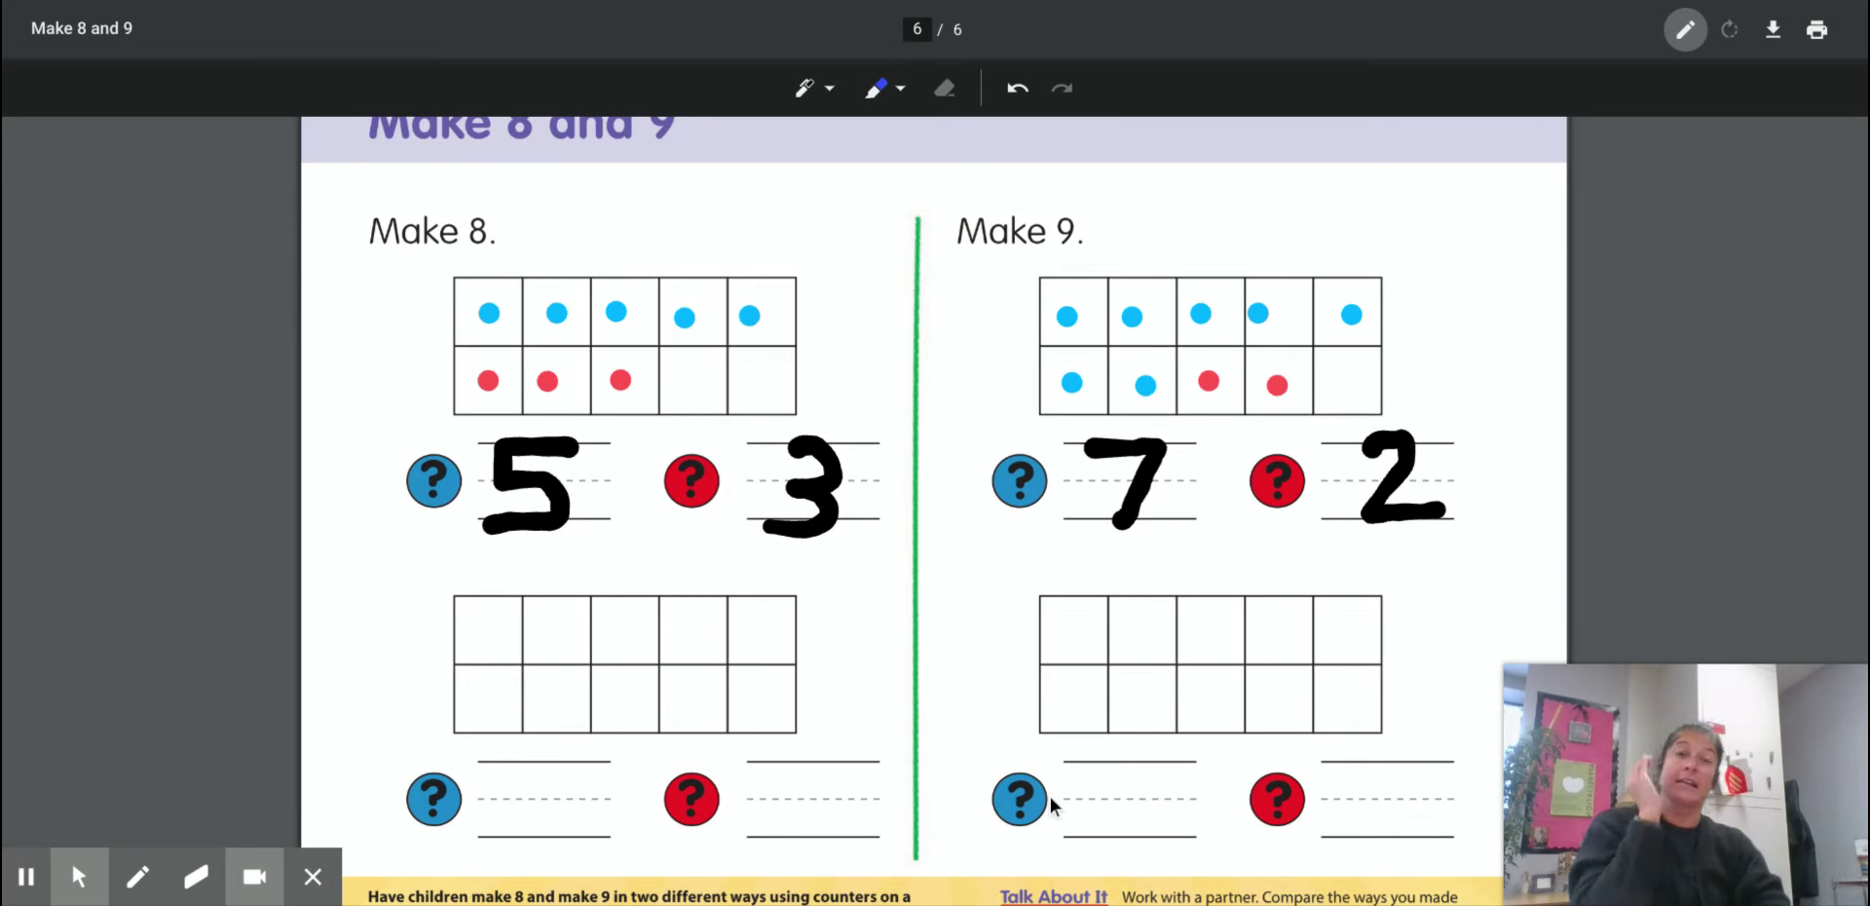
pyautogui.scroll(-3, 781, 785)
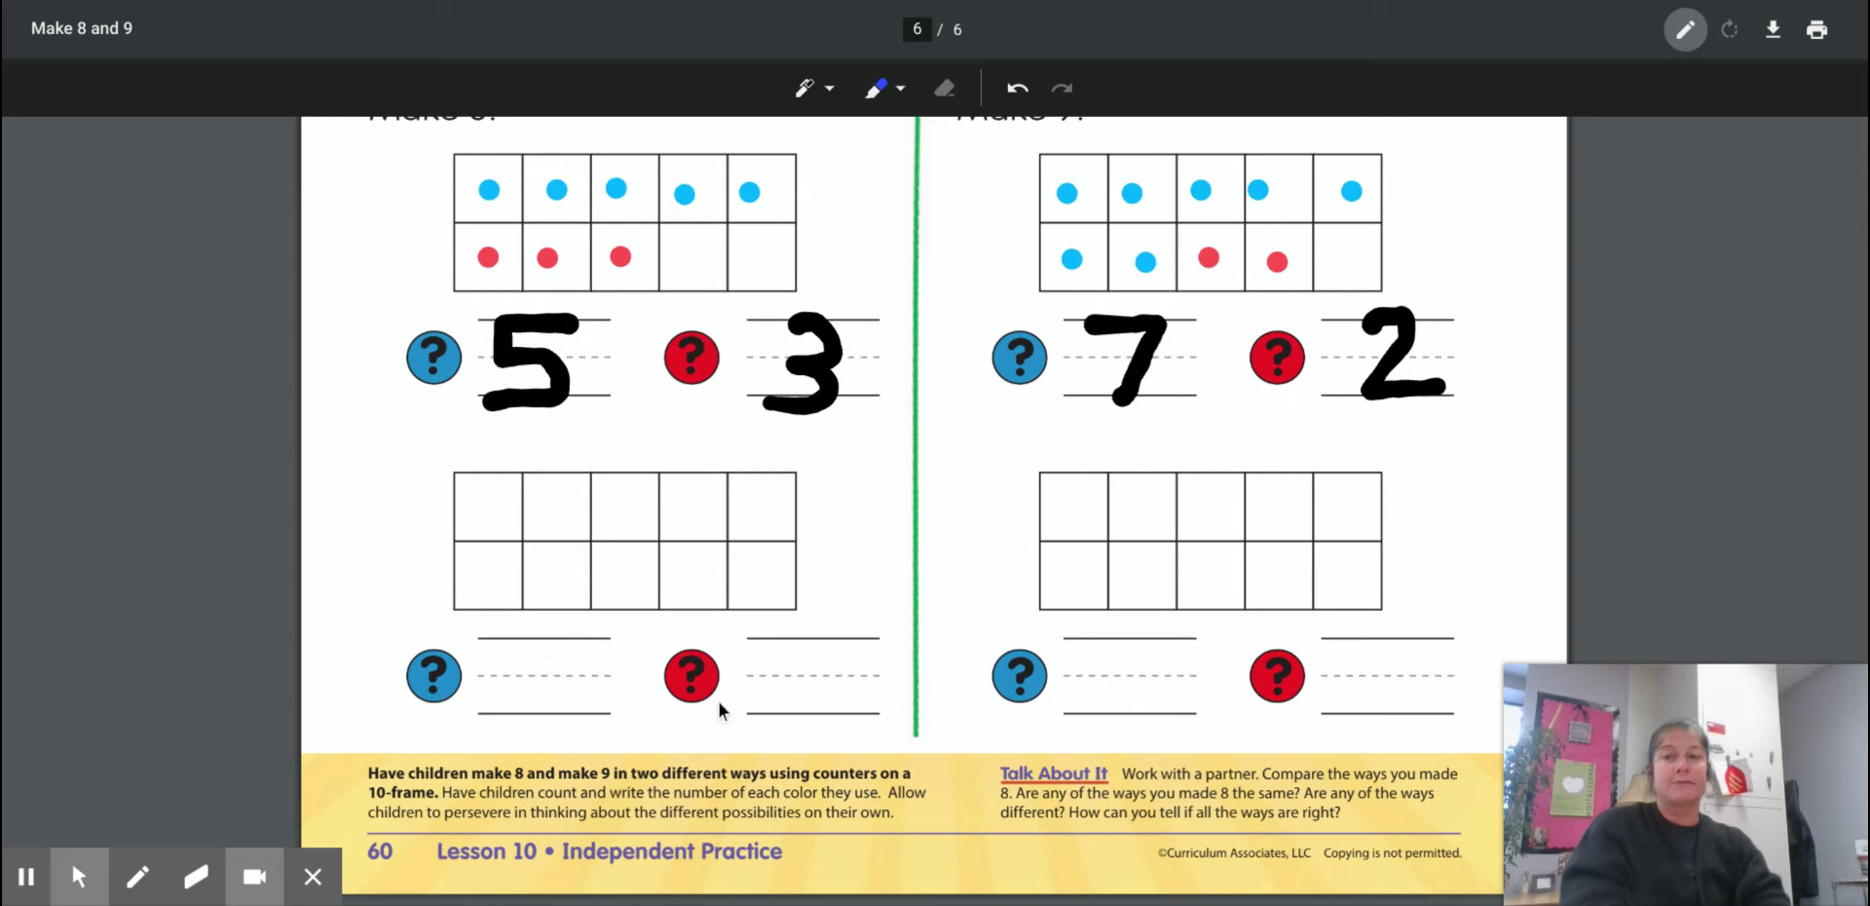
pyautogui.scroll(1, 600, 489)
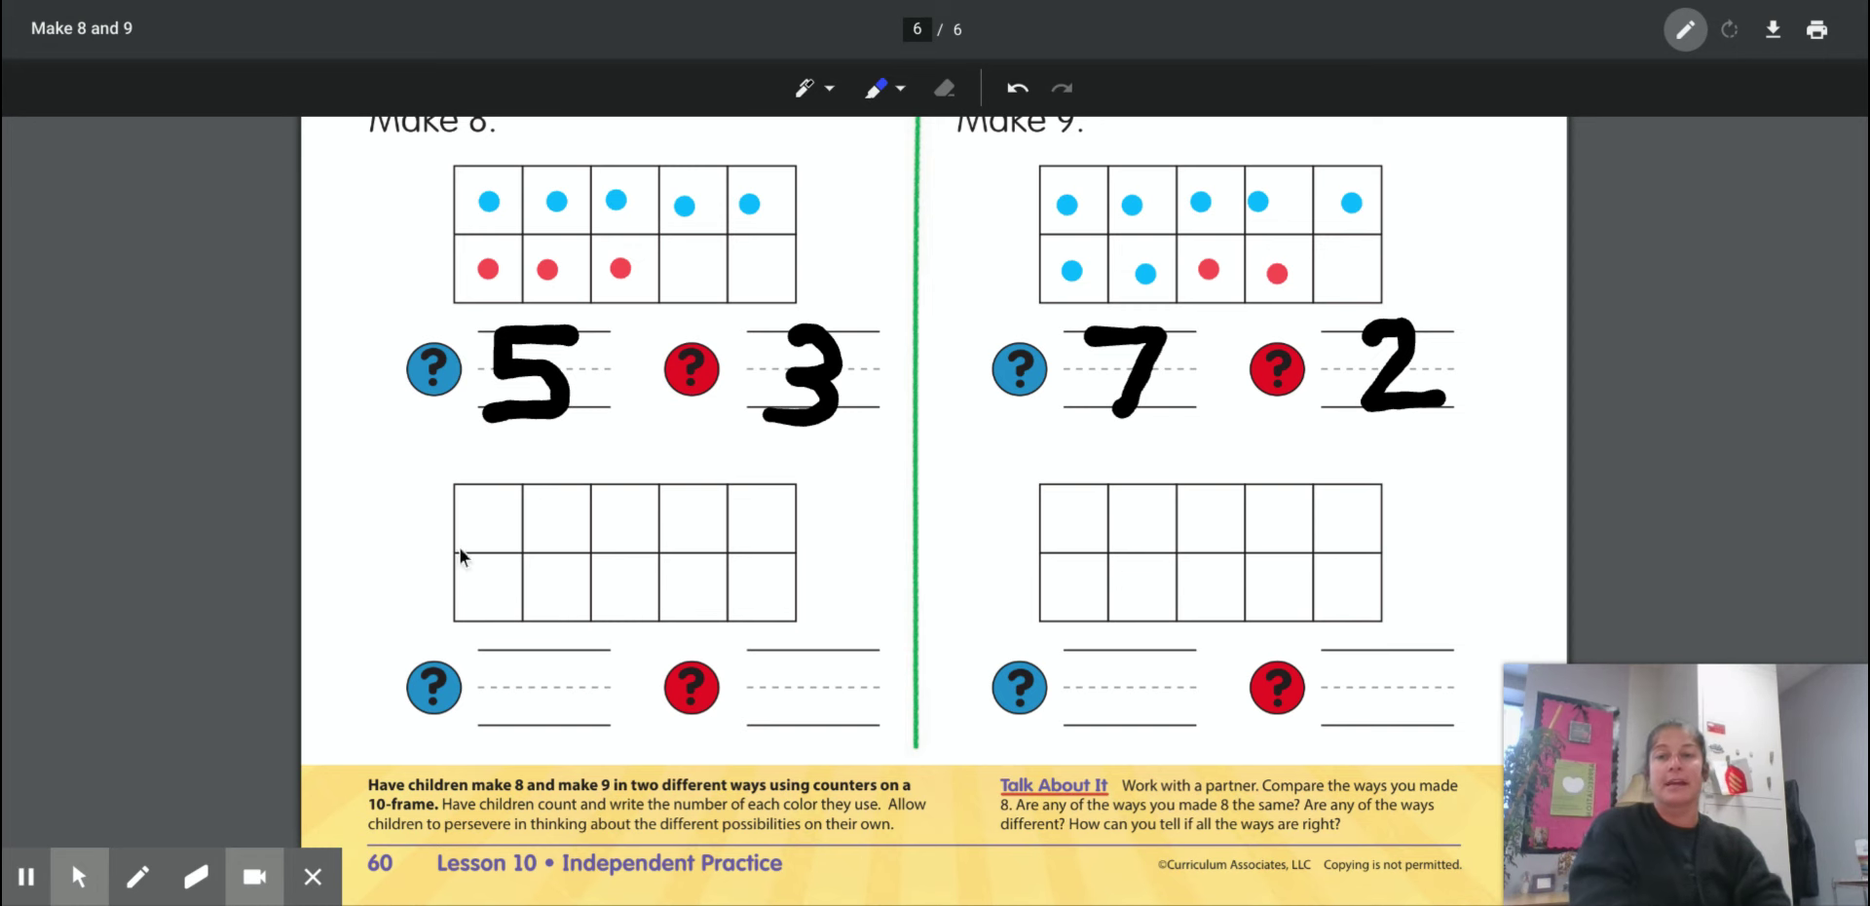
pyautogui.scroll(-1, 549, 692)
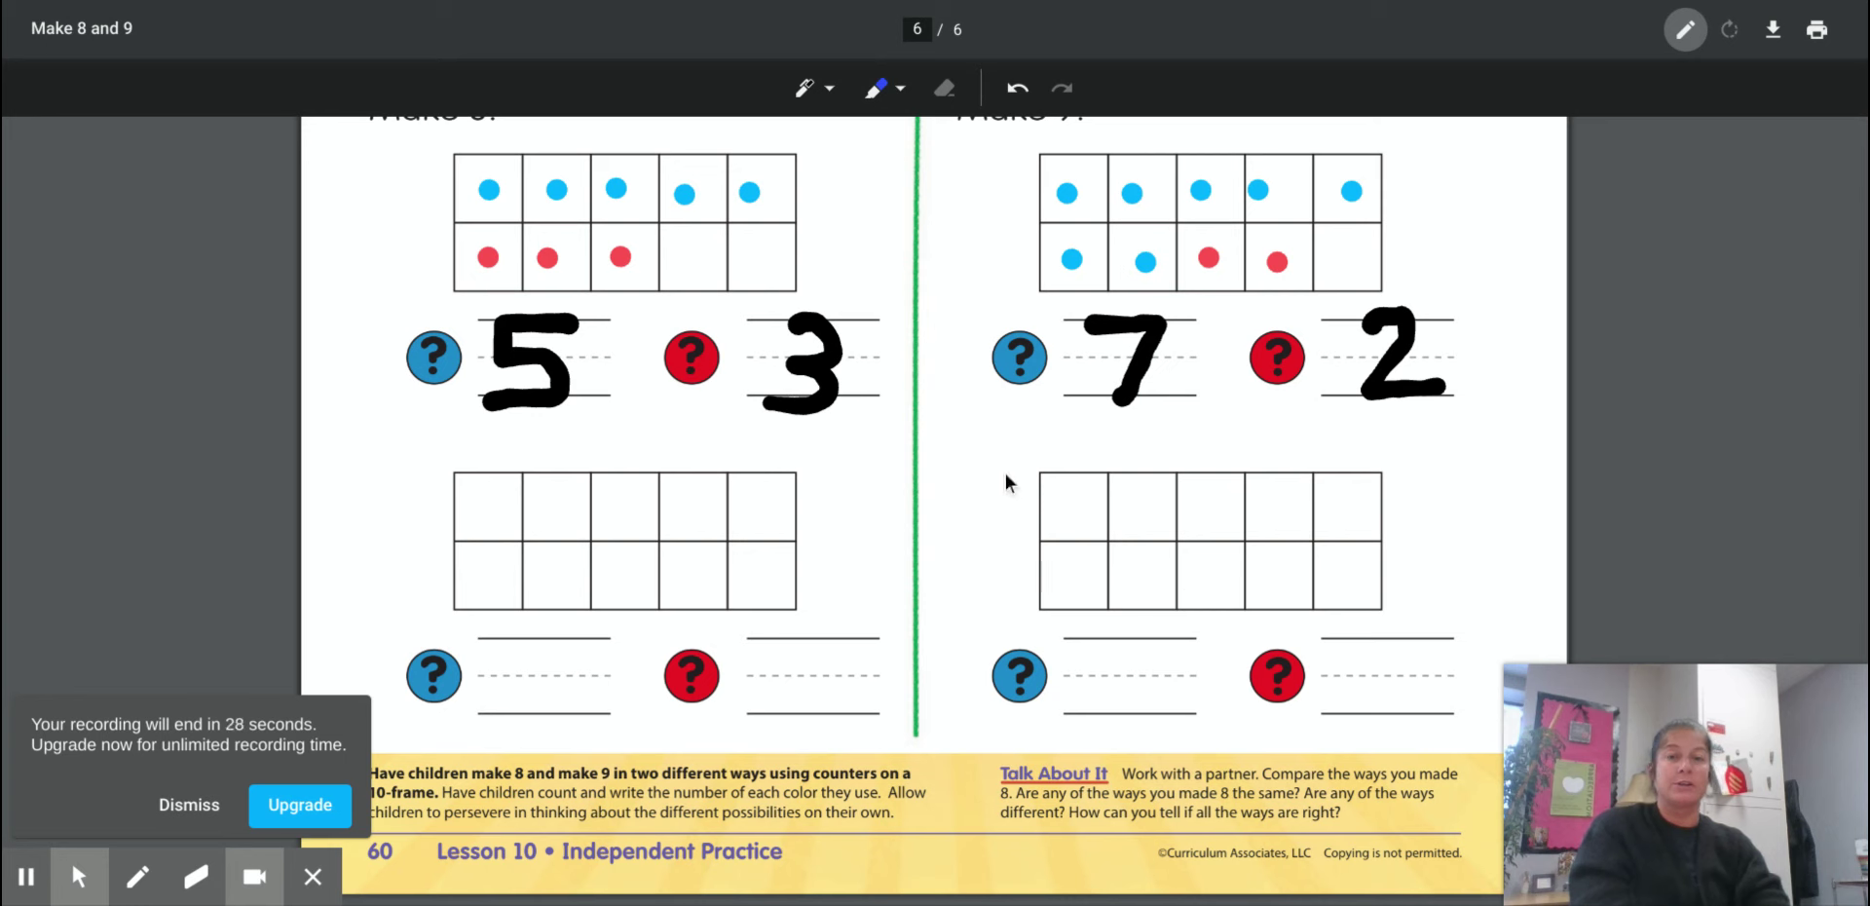
pyautogui.moveTo(1587, 726)
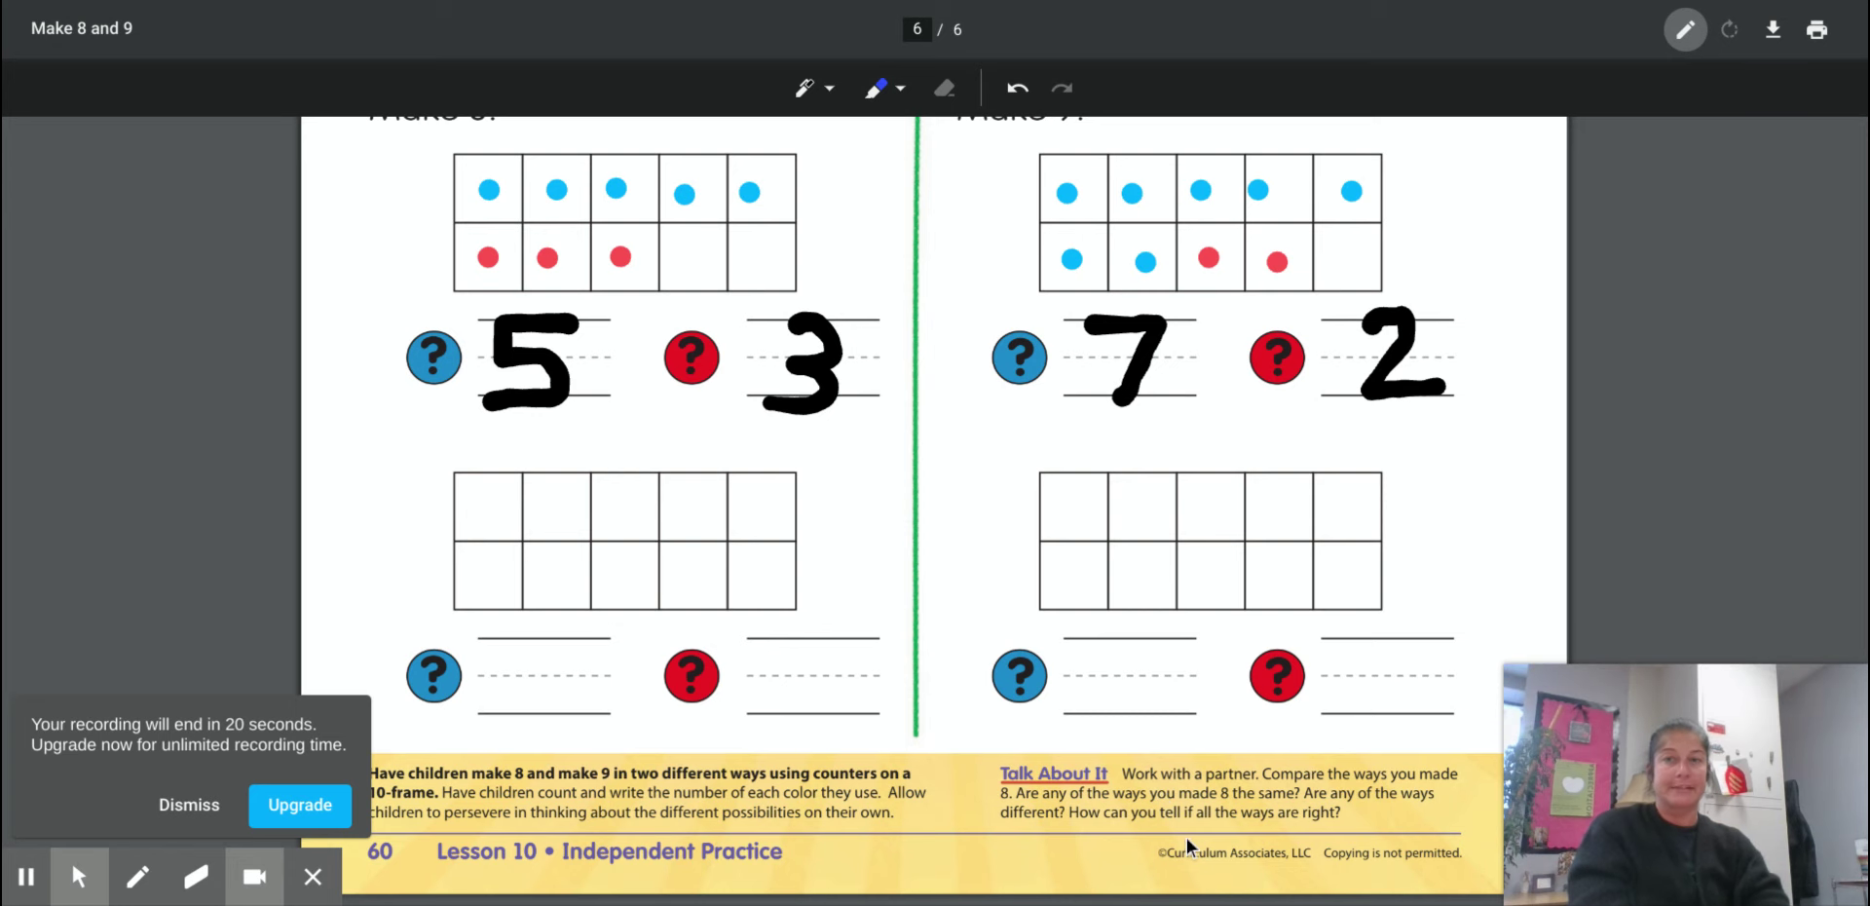
pyautogui.scroll(1, 1186, 837)
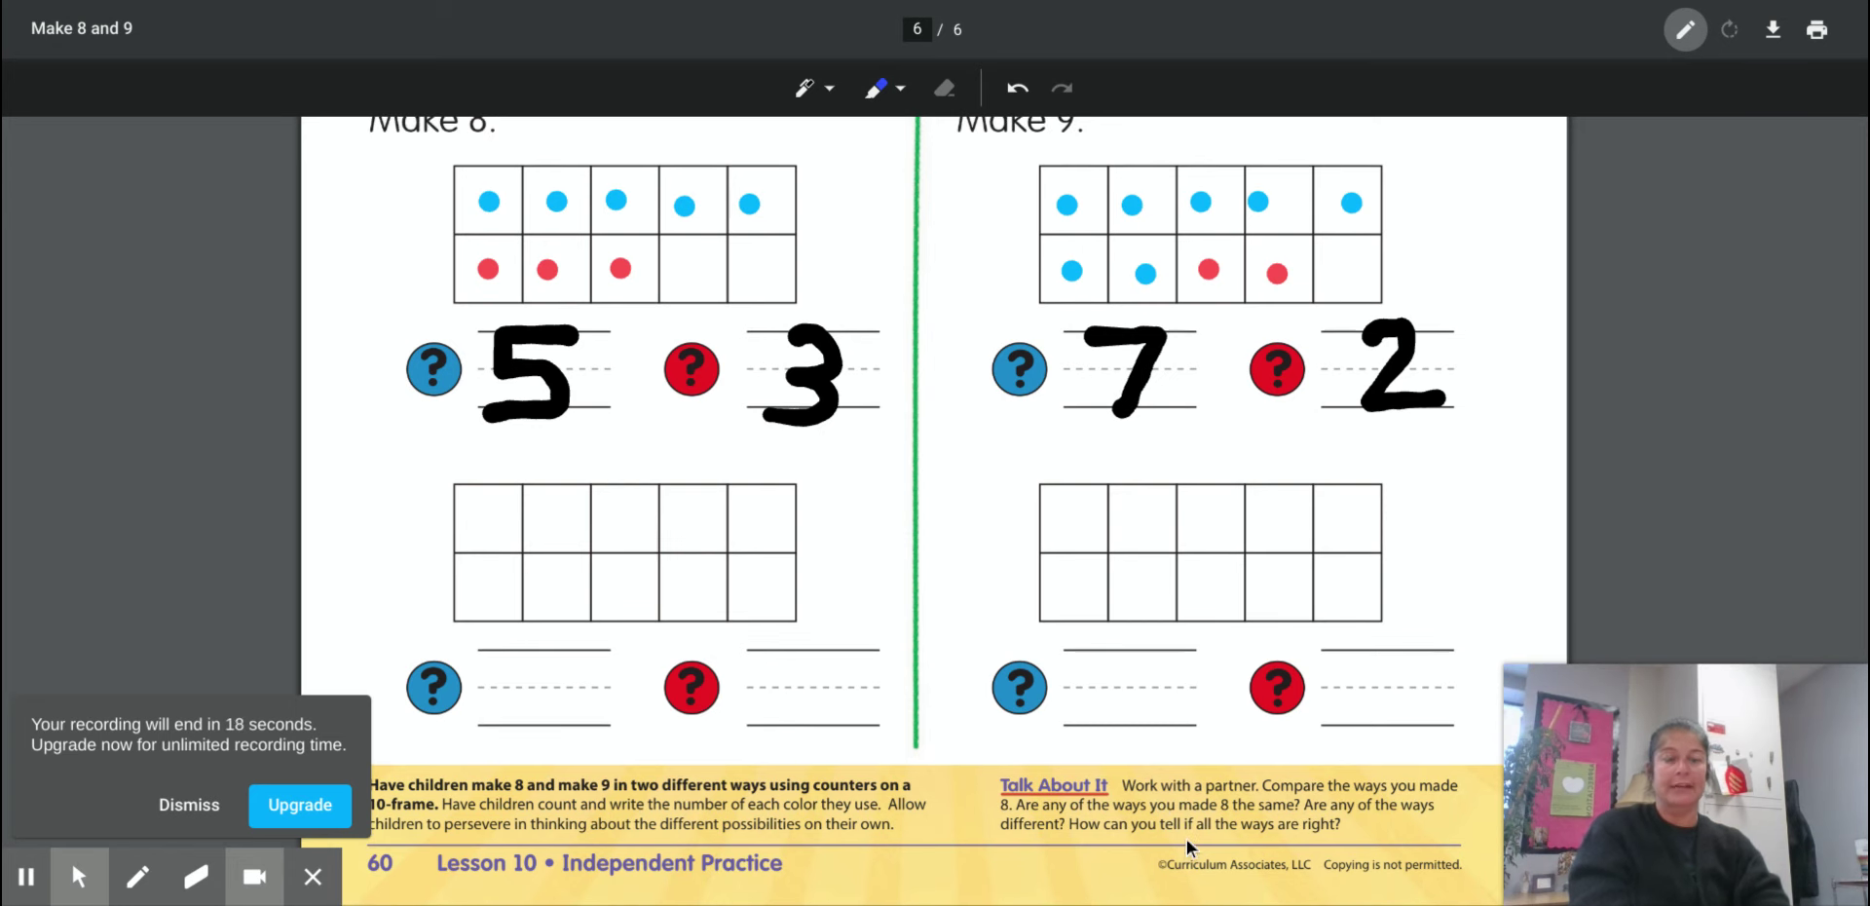
pyautogui.scroll(1, 1186, 837)
pyautogui.scroll(3, 1184, 837)
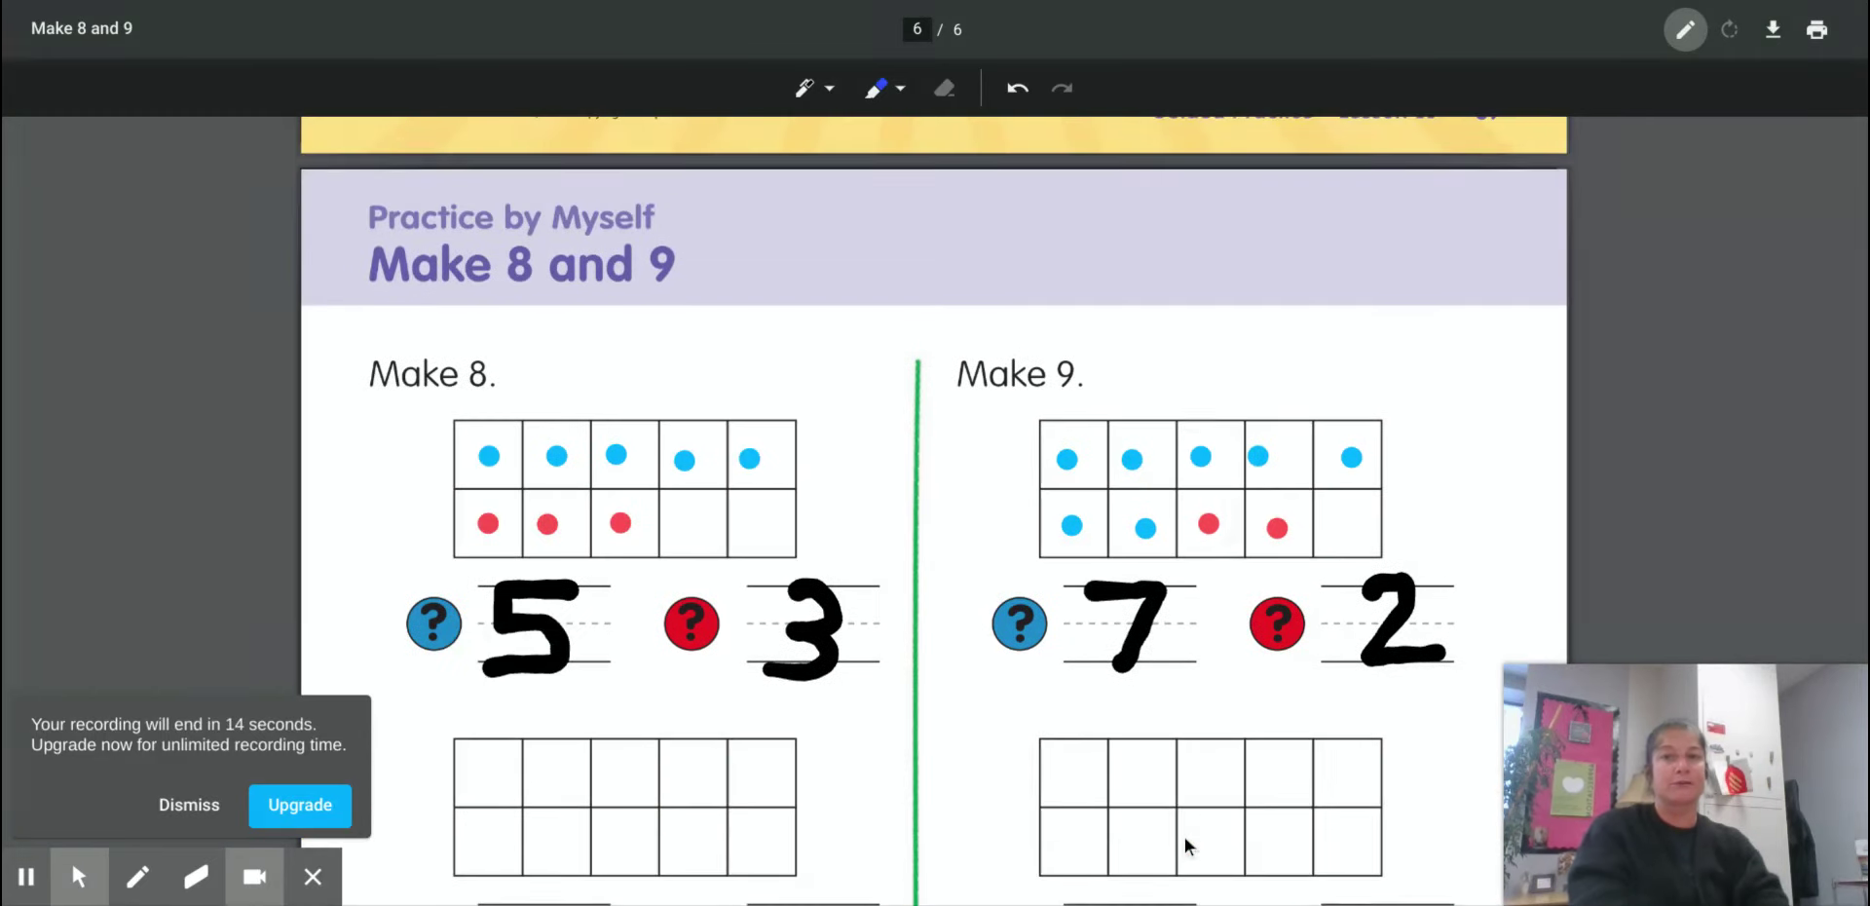
pyautogui.scroll(-3, 1184, 838)
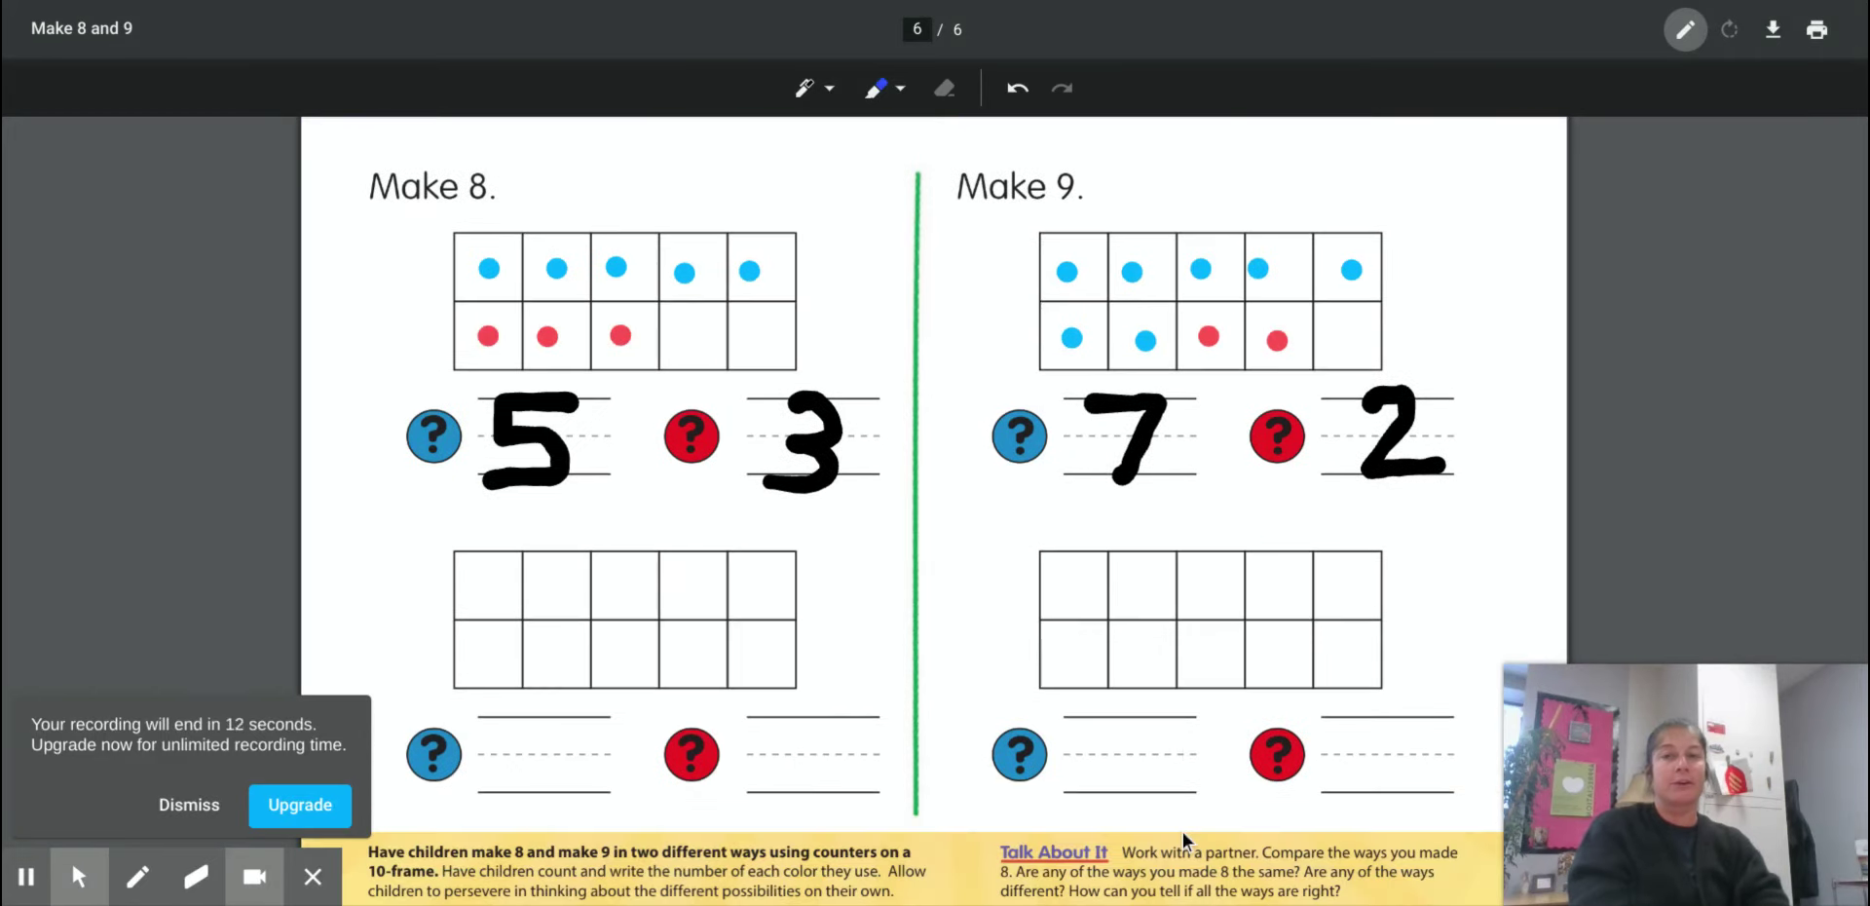
pyautogui.scroll(-1, 1182, 832)
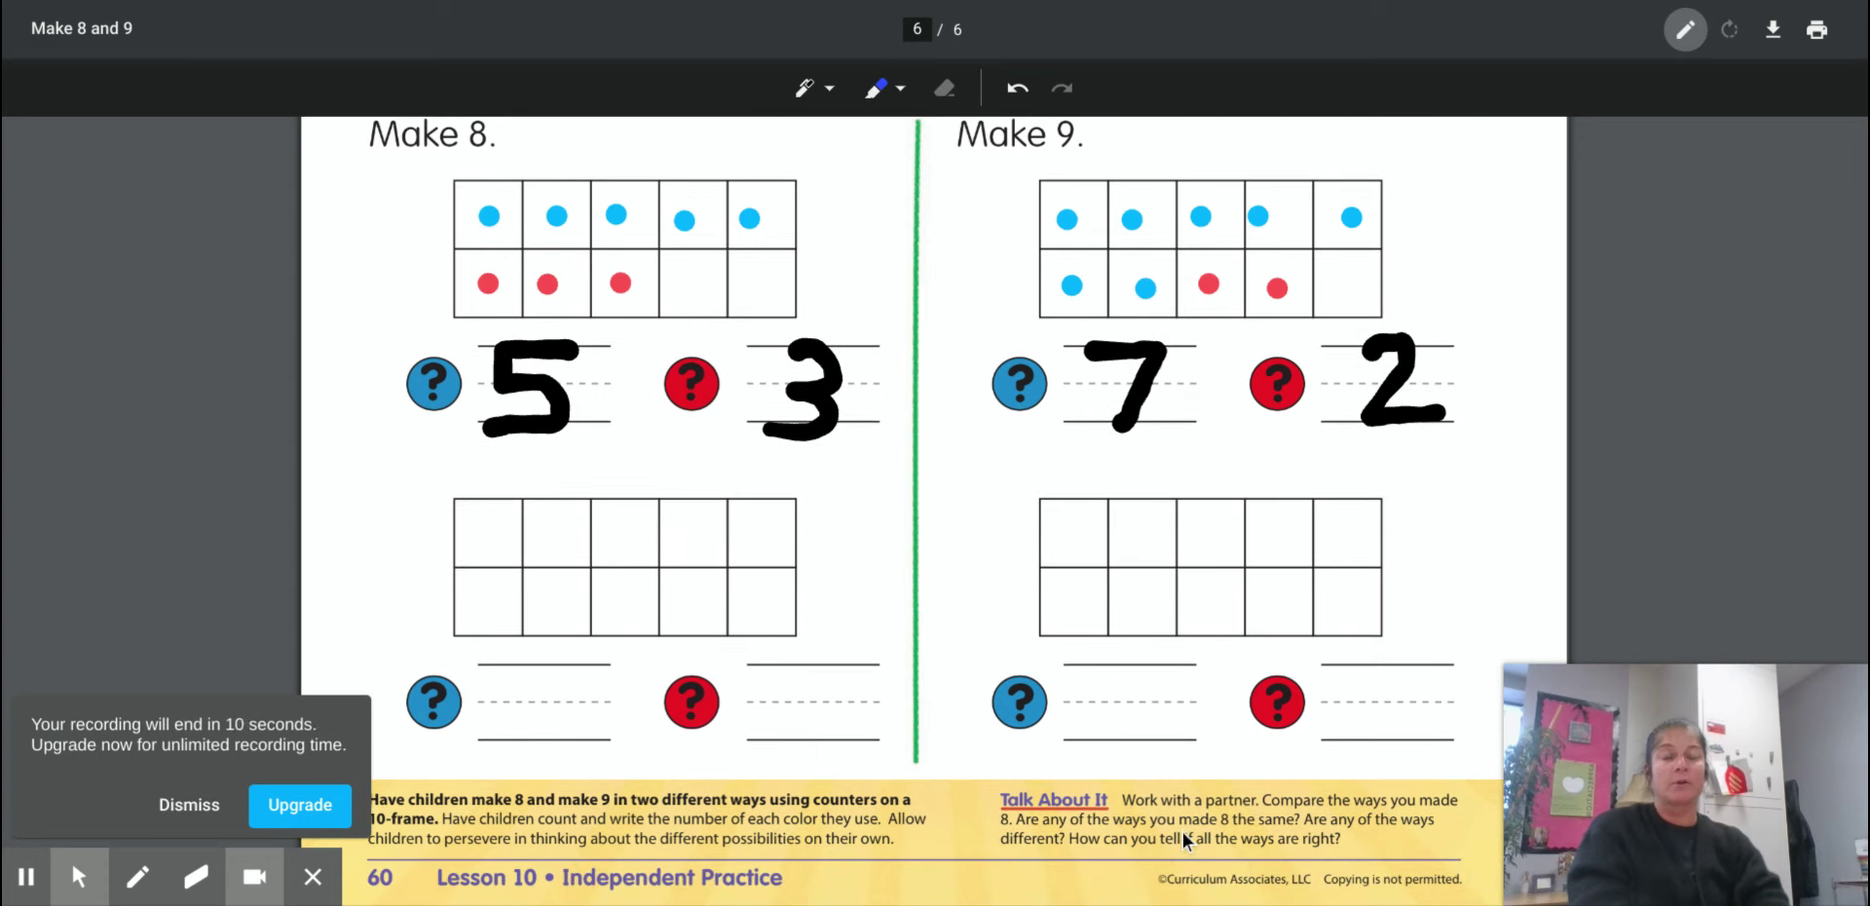